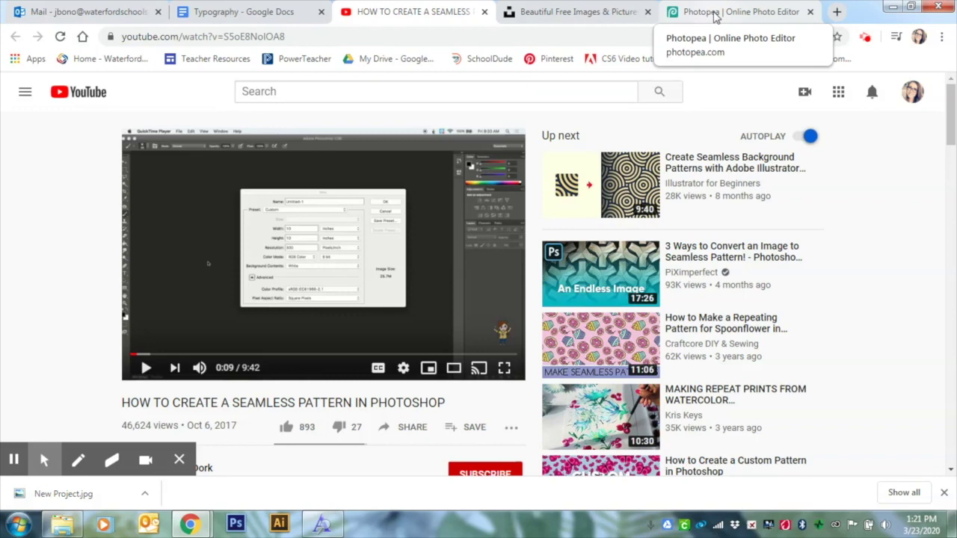
Step: Switch from the YouTube seamless-pattern tutorial to the Photopea editor tab
left_click(716, 14)
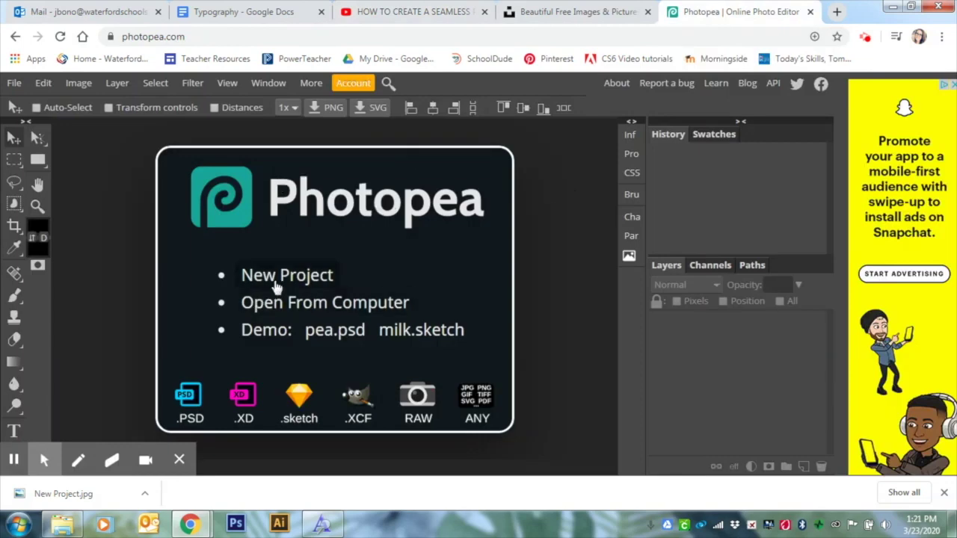
Step: Start a new project sized 10 × 10 inches
left_click(276, 284)
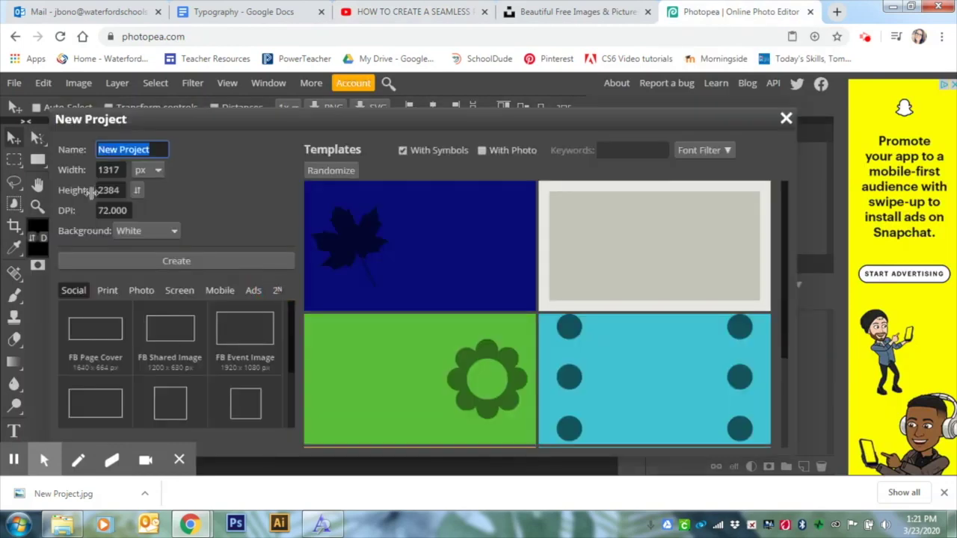
left_click(142, 174)
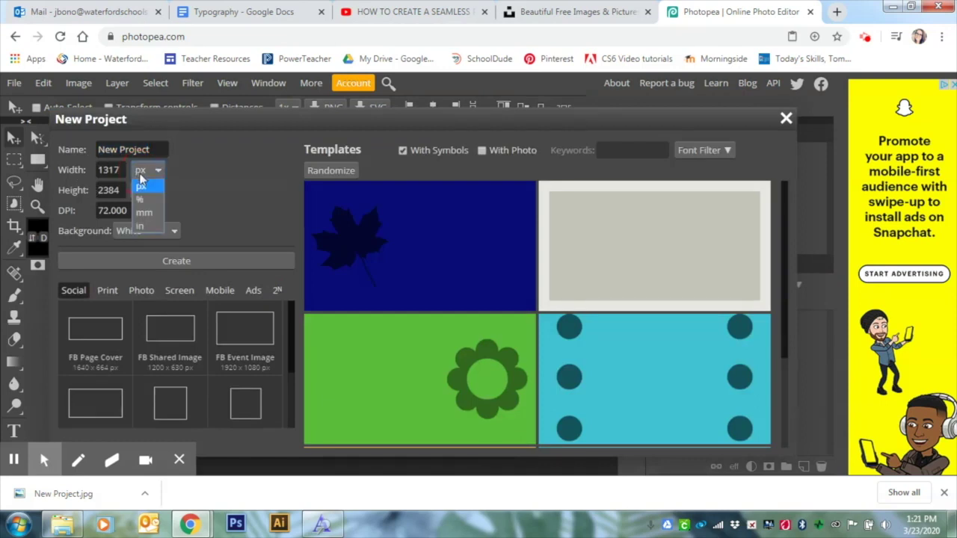
left_click(152, 224)
left_click(90, 170)
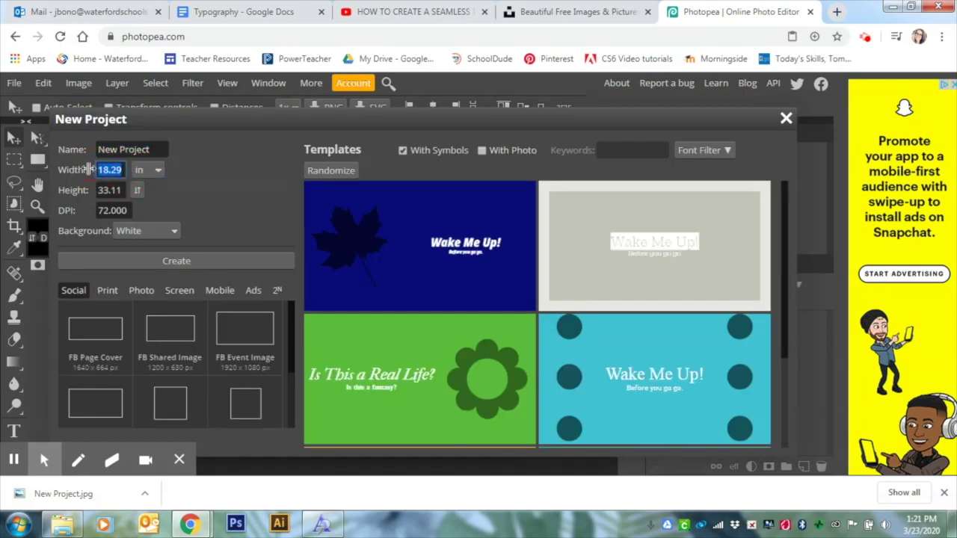
type("10")
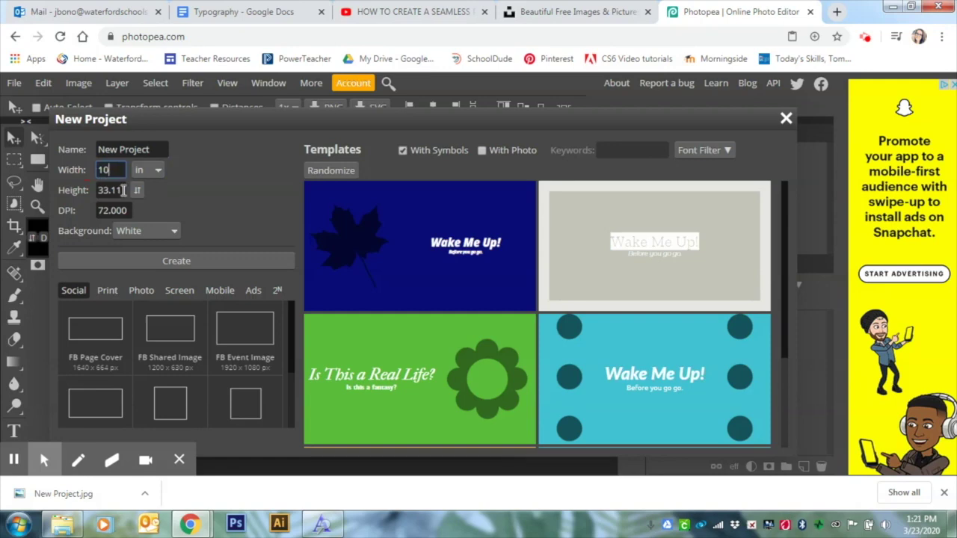
left_click(123, 190)
double_click(113, 190)
type("10")
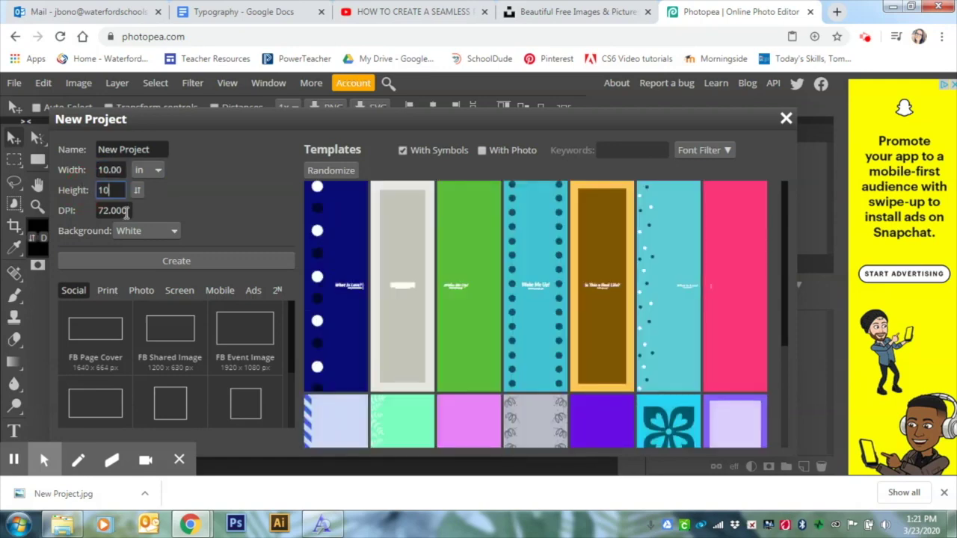
Step: Set the resolution to 300 DPI, name it Pattern, and create the document
key("Tab")
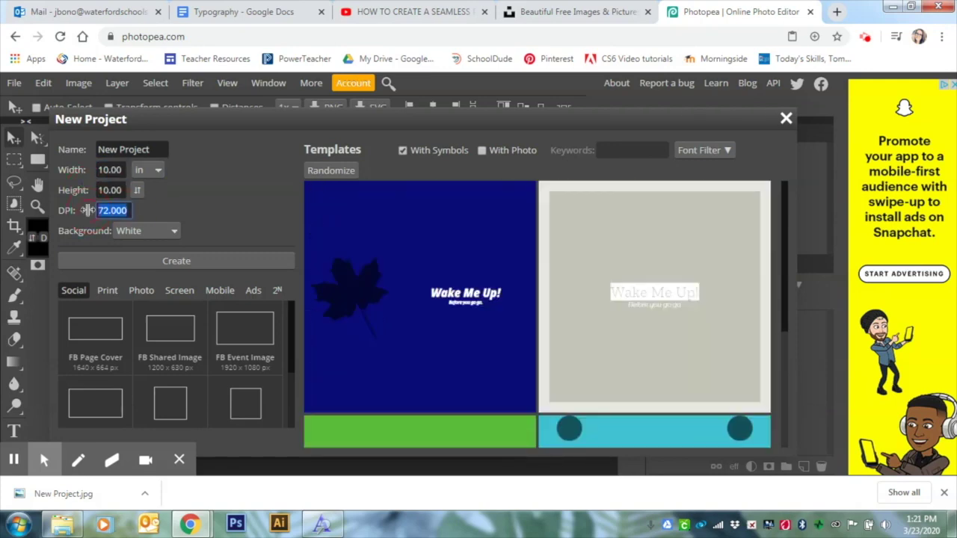
type("3")
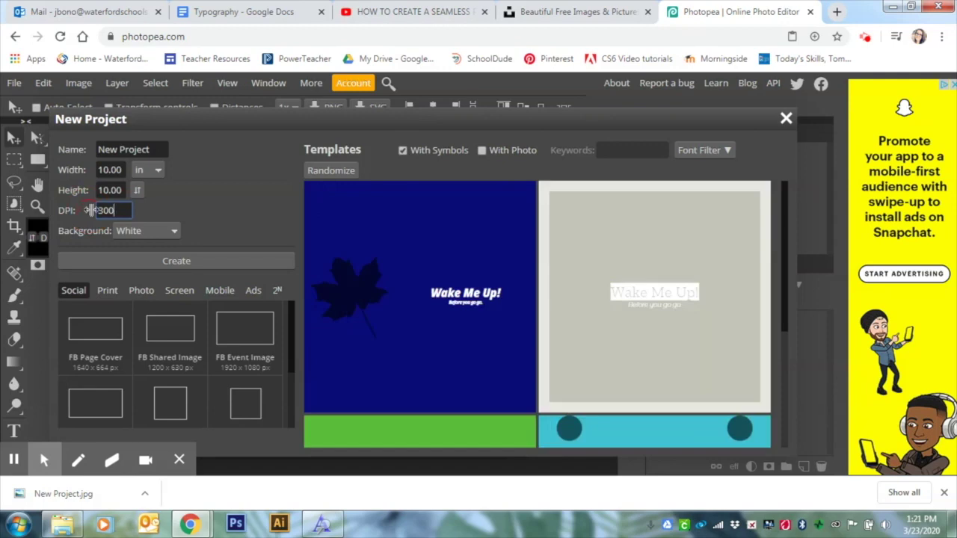
left_click(155, 150)
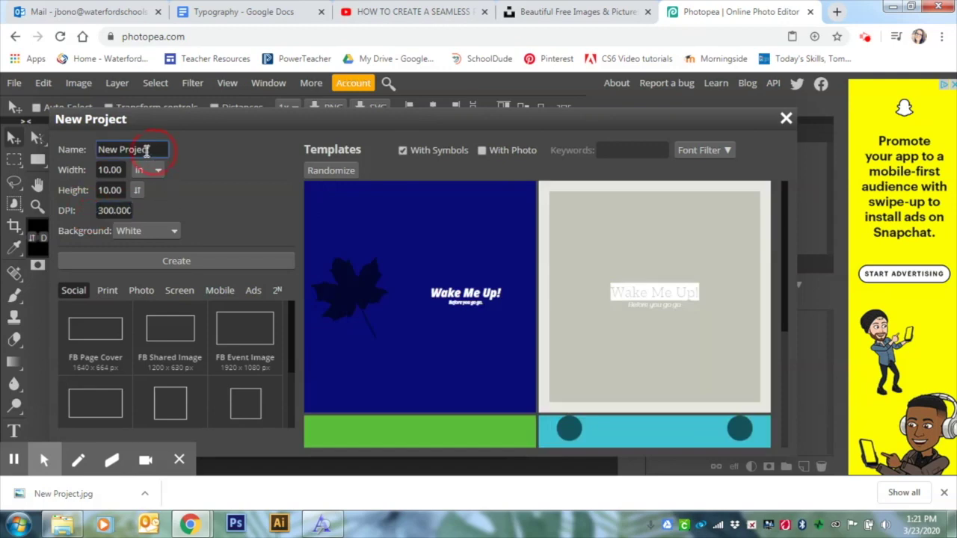
left_click_drag(151, 150, 85, 153)
type("Pattern")
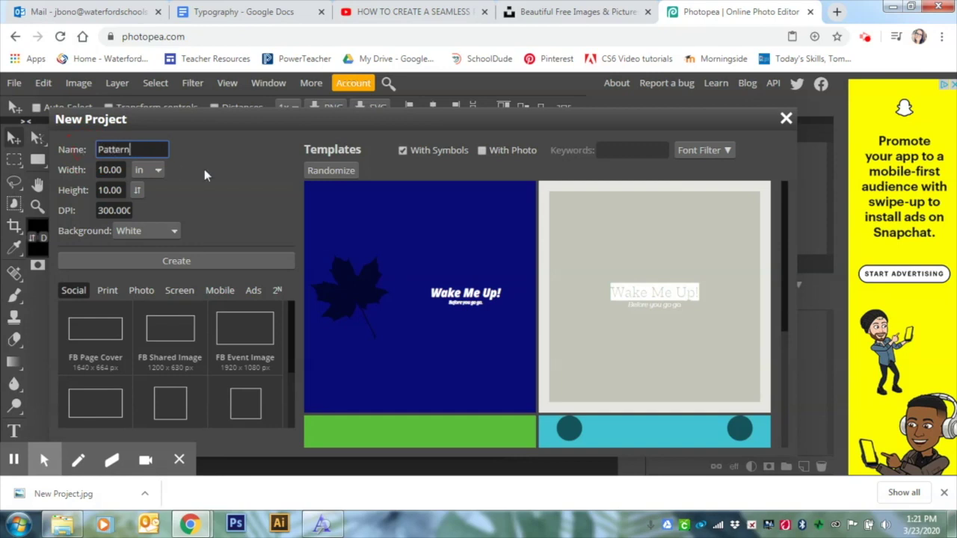
left_click(180, 262)
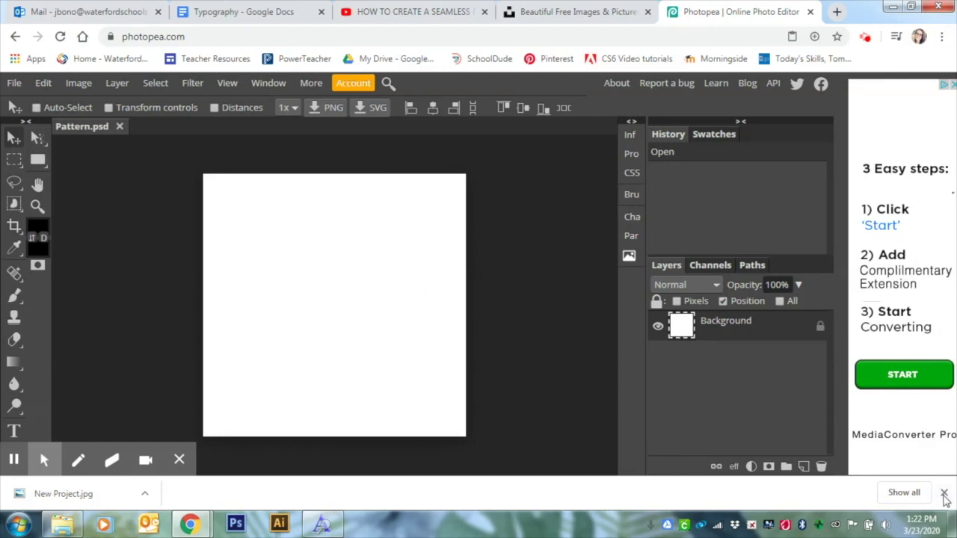
Step: Dismiss the download bar and add guides at 50% horizontal and 50% vertical
left_click(944, 492)
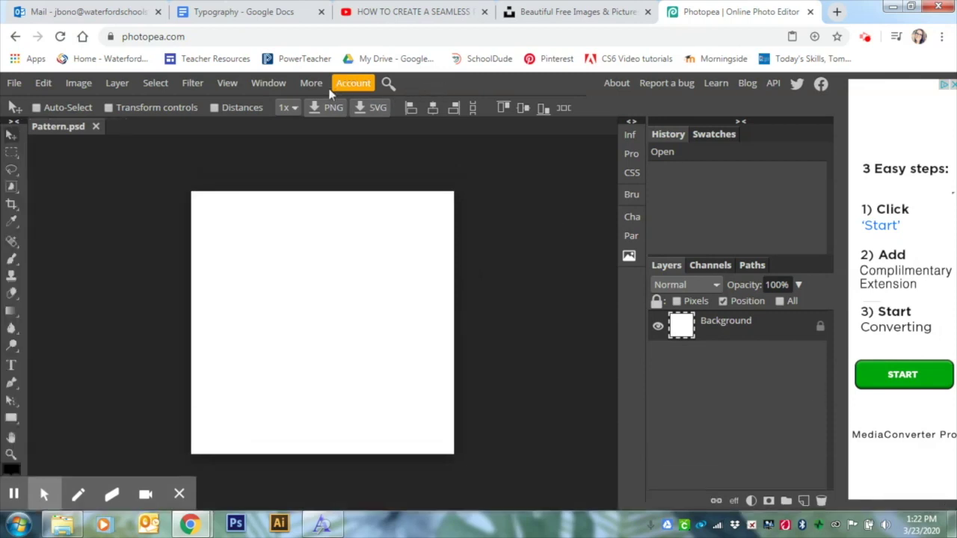
left_click(234, 87)
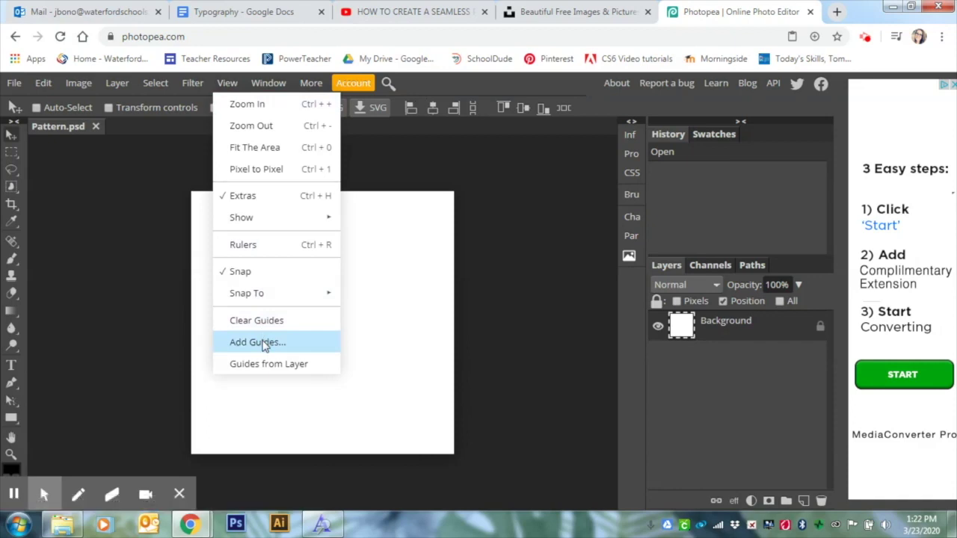
left_click(264, 343)
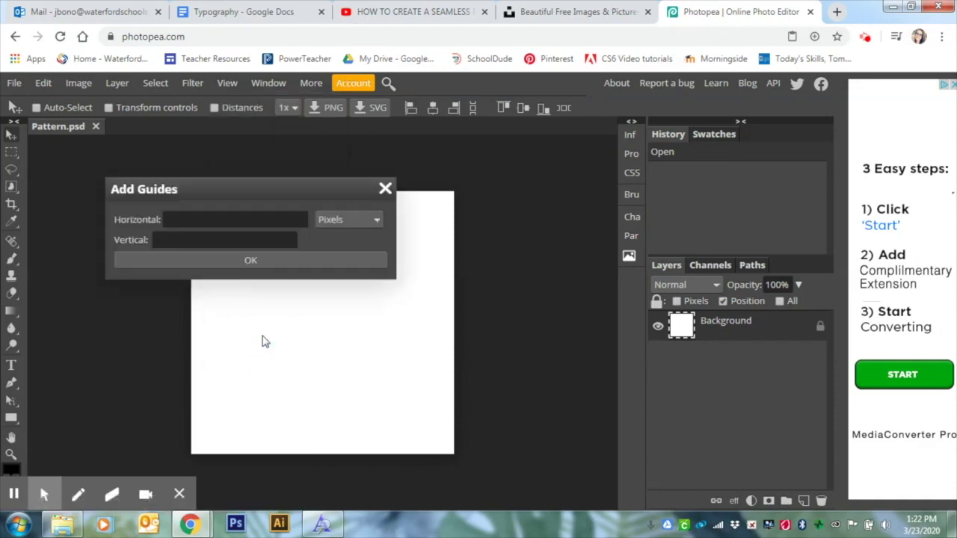
left_click(267, 219)
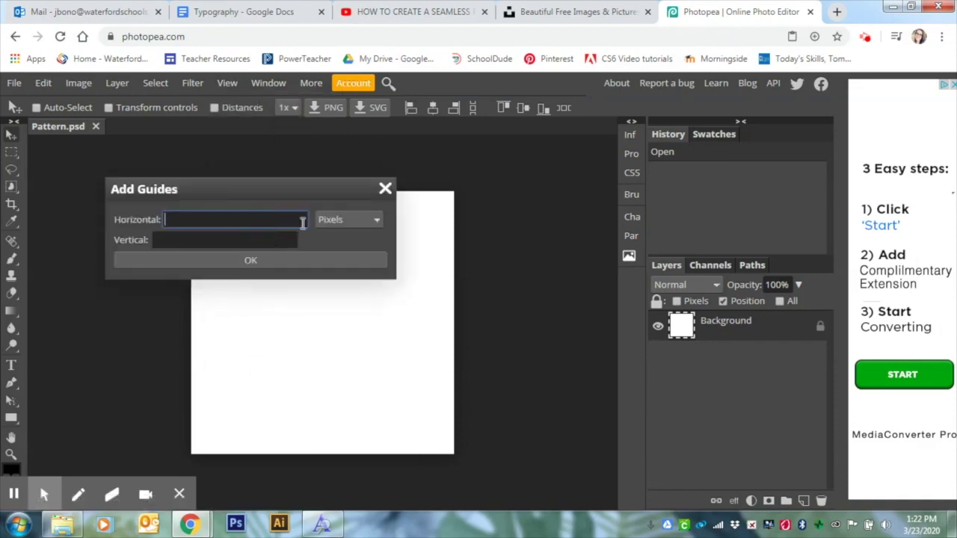
left_click(350, 219)
left_click(336, 289)
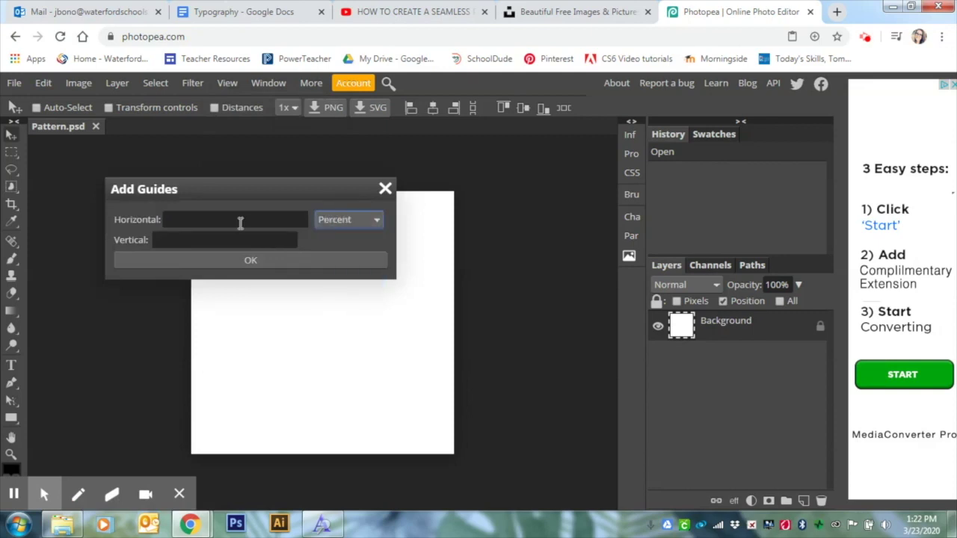
left_click(239, 219)
type("50")
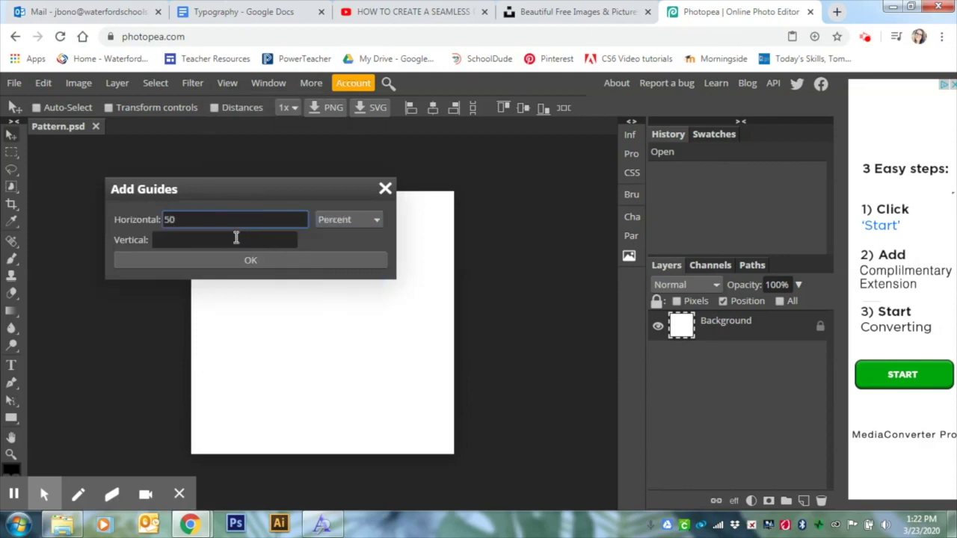
left_click(237, 239)
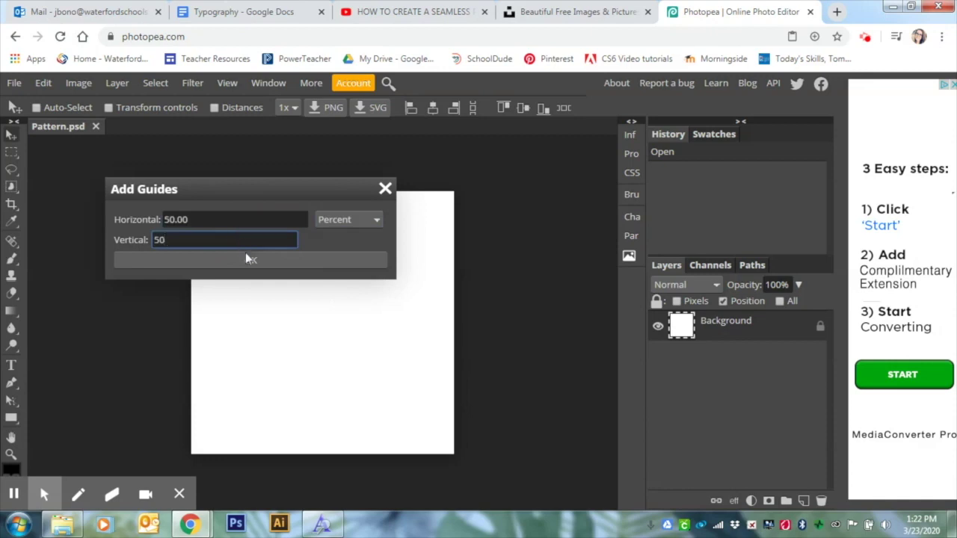
left_click(250, 264)
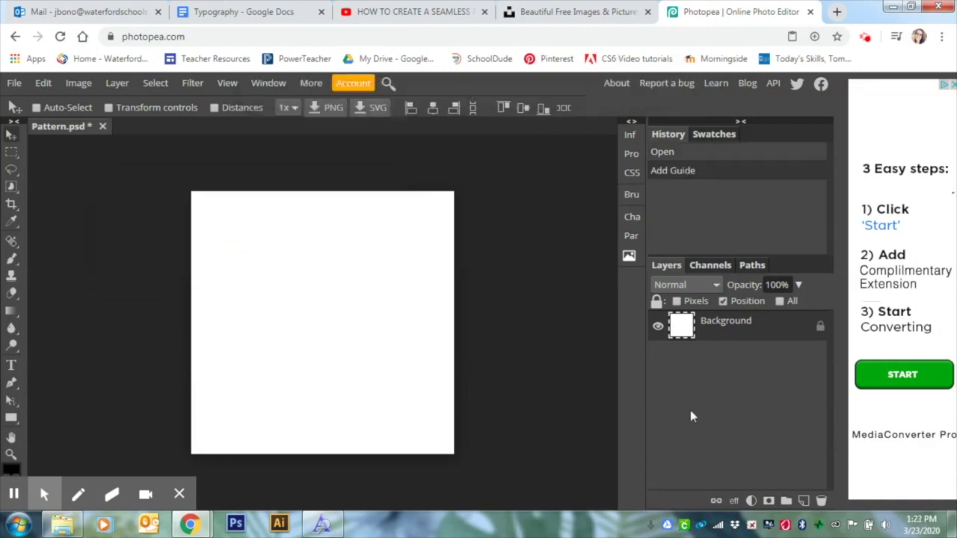
Step: Add an empty Layer 1 above Background and reconfirm the 50% / 50% centre guides
left_click(804, 500)
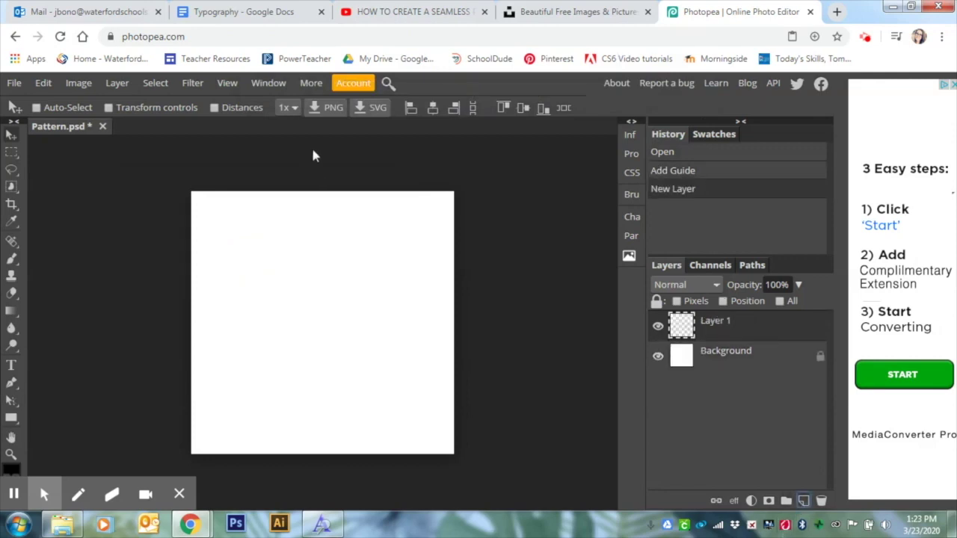
left_click(238, 86)
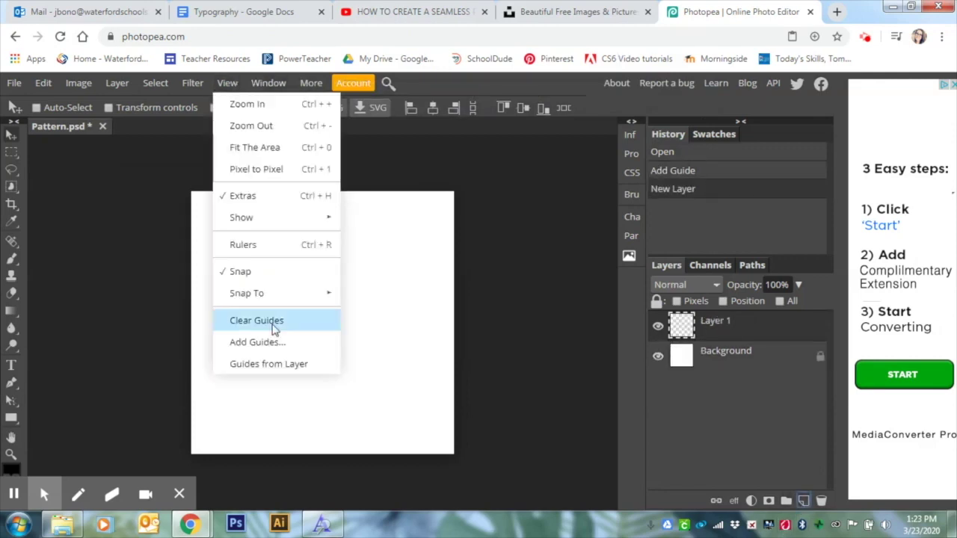
left_click(260, 342)
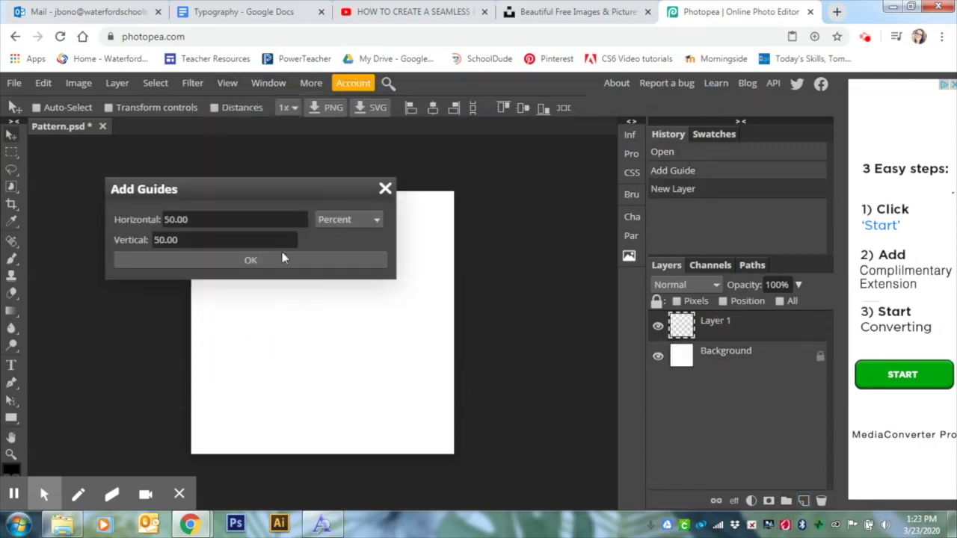
left_click(251, 261)
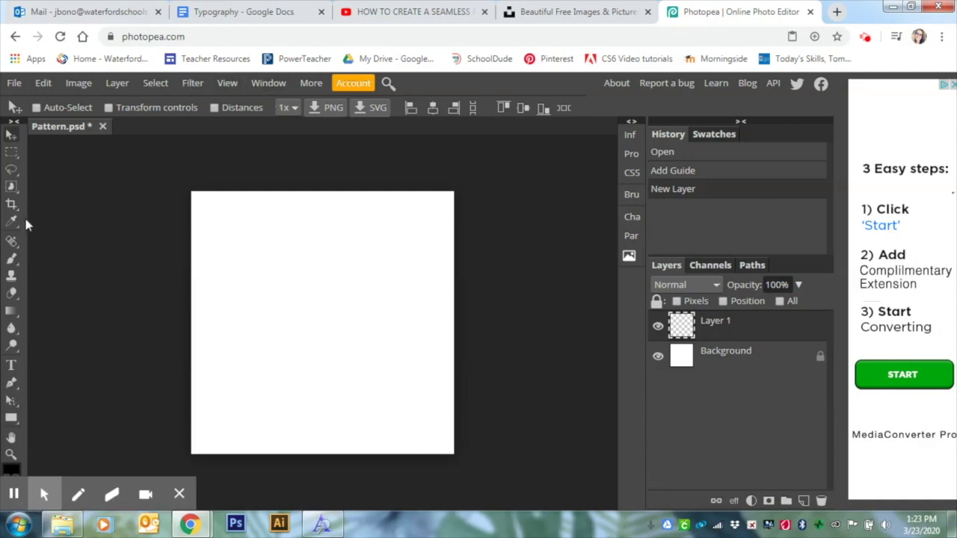
left_click(10, 263)
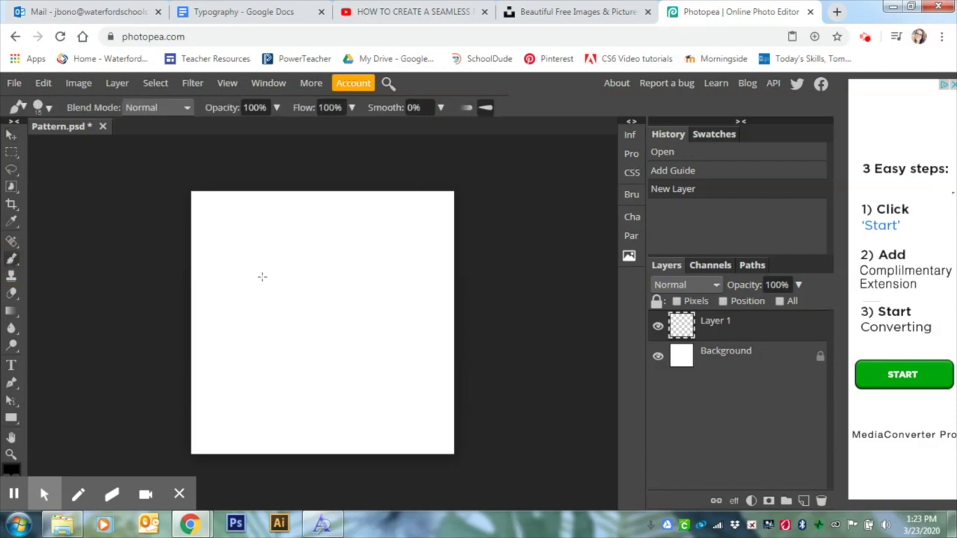
Step: Paint two black swirls on Layer 1 and draw a small red rectangle near the top-left
mouse_move(253, 271)
left_mouse_down()
mouse_move(384, 267)
mouse_move(343, 247)
mouse_move(341, 288)
left_mouse_up()
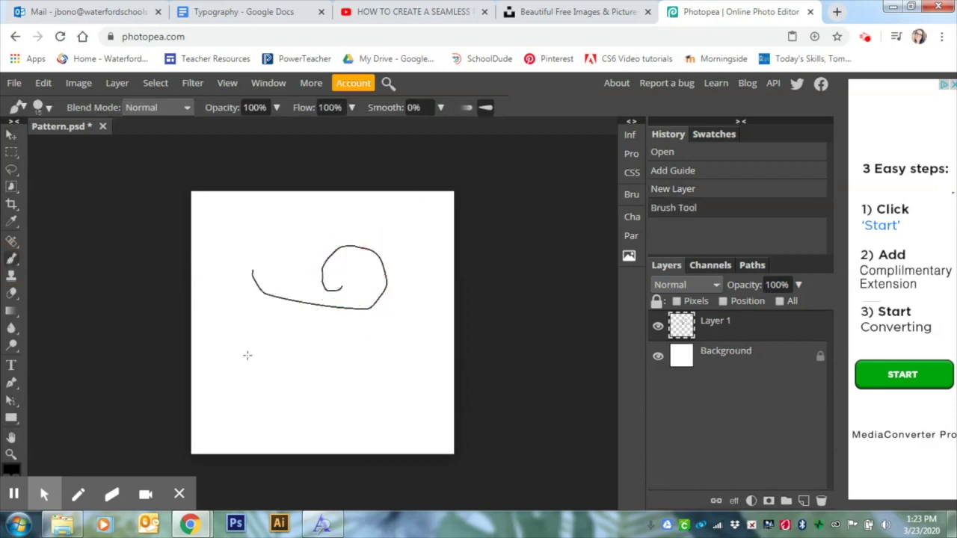
mouse_move(244, 353)
left_mouse_down()
mouse_move(306, 413)
mouse_move(272, 442)
mouse_move(257, 397)
mouse_move(281, 389)
left_mouse_up()
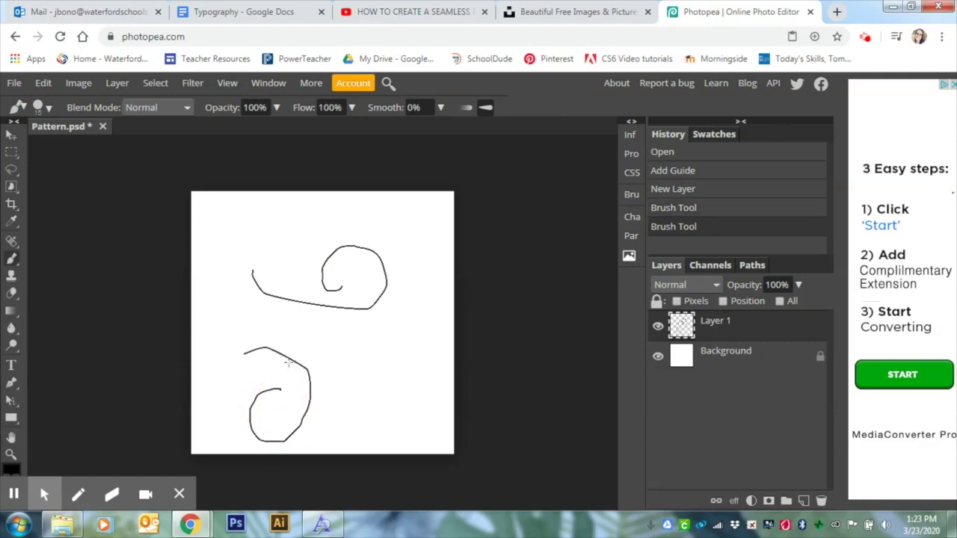
left_click(11, 417)
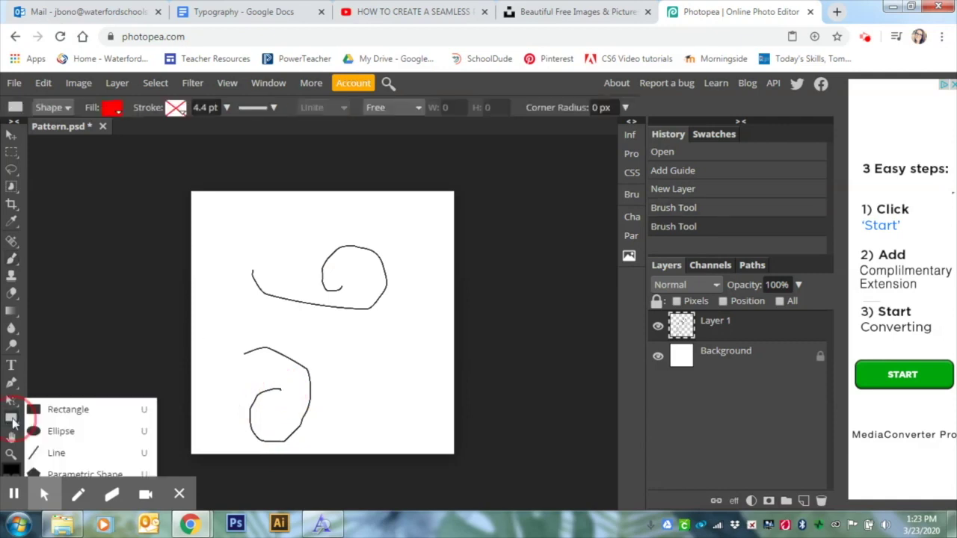
left_click(47, 410)
left_click_drag(222, 216, 263, 250)
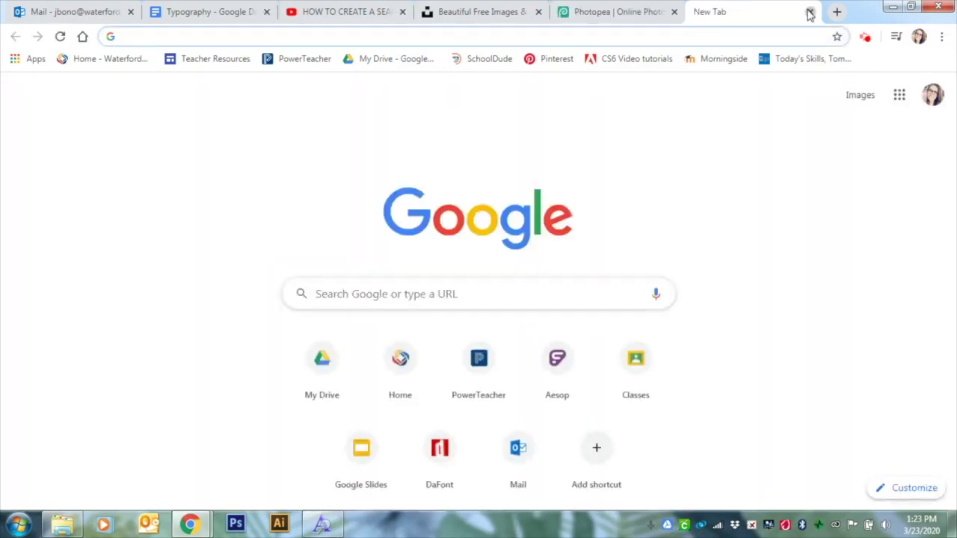
Step: Close the stray browser tab and select the red rectangle with the Move tool
left_click(811, 11)
left_click(11, 139)
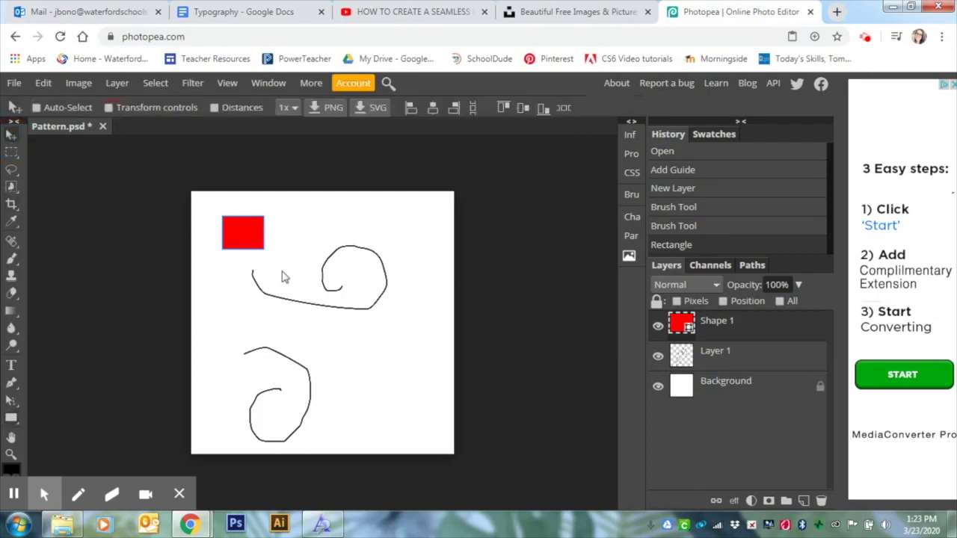
left_click(260, 250)
Step: Draw a large red curved double-chevron arrow custom shape across the lower middle of the canvas
right_click(15, 420)
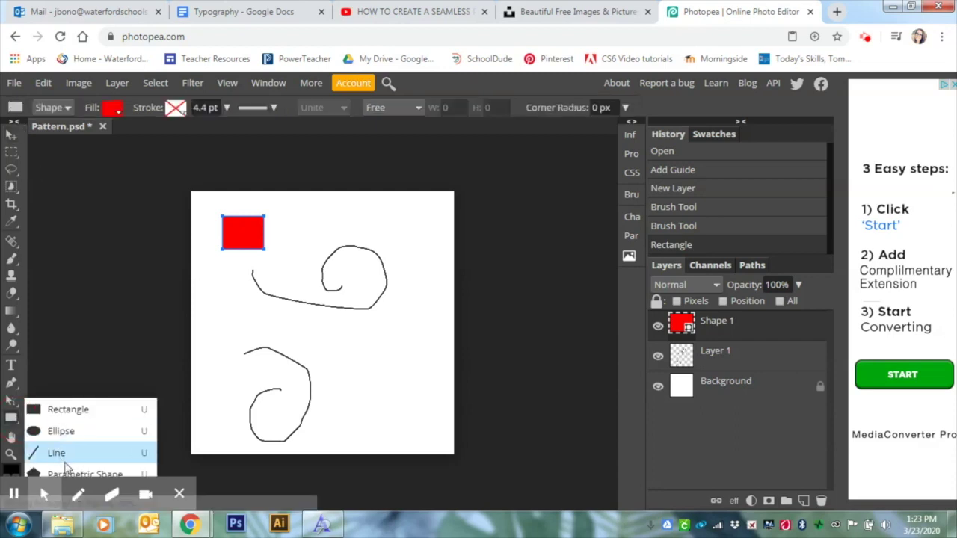
left_click(178, 497)
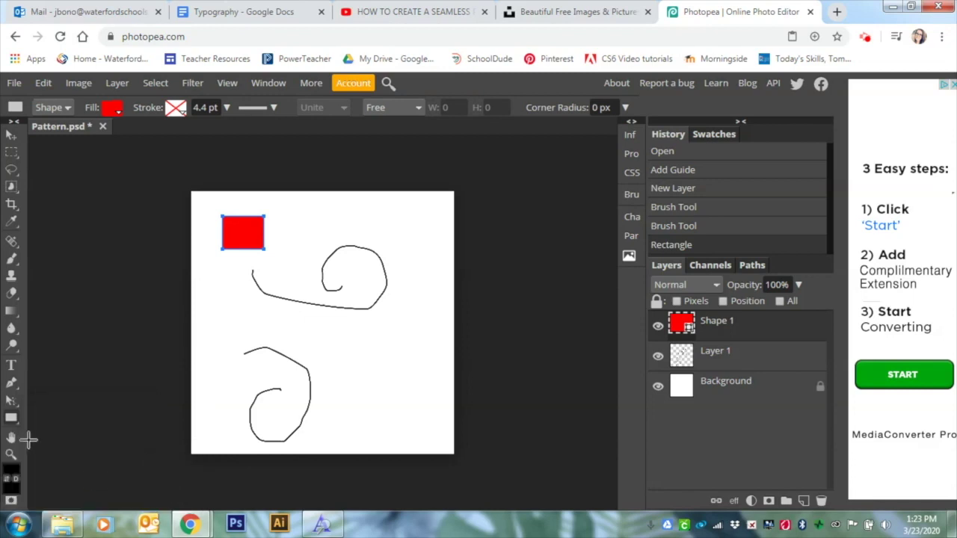
right_click(11, 418)
left_click(68, 497)
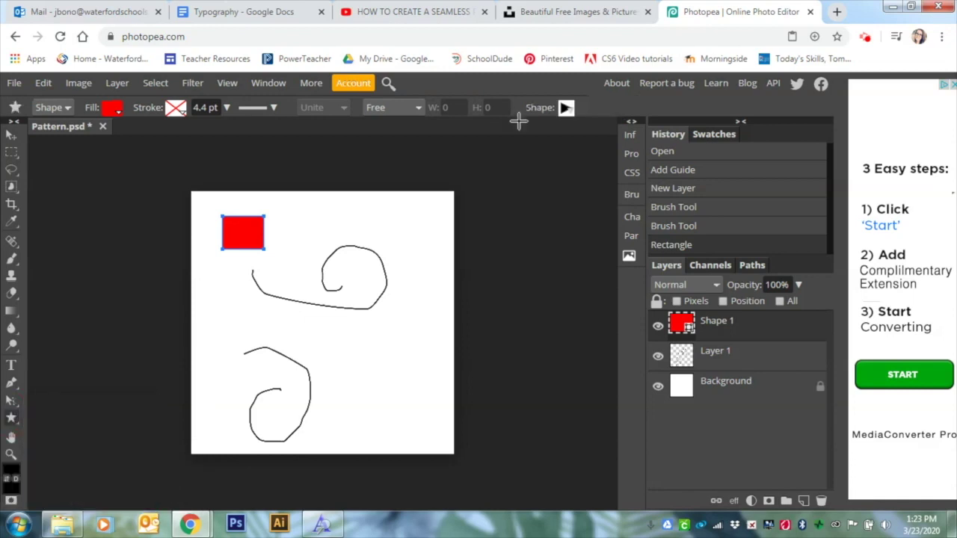
left_click(568, 109)
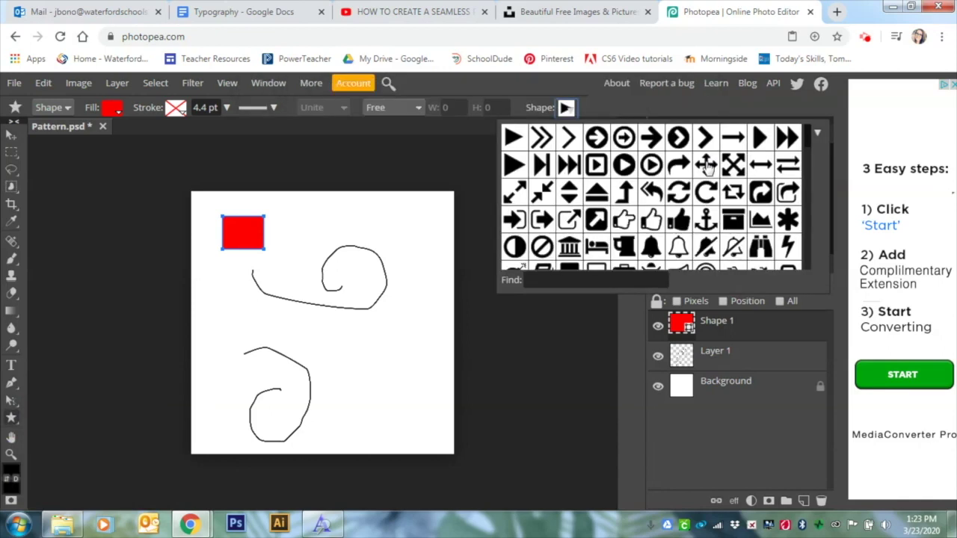
left_click(649, 193)
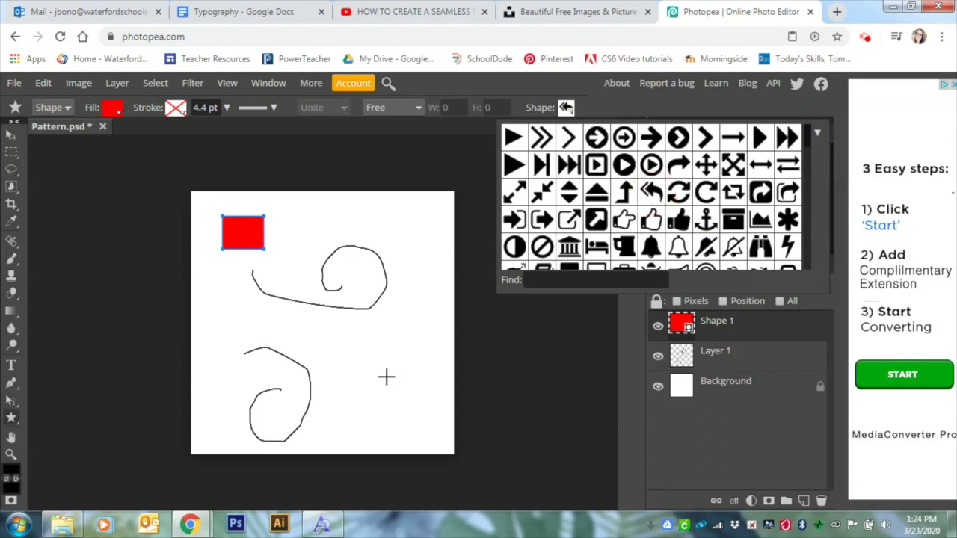
left_click(345, 367)
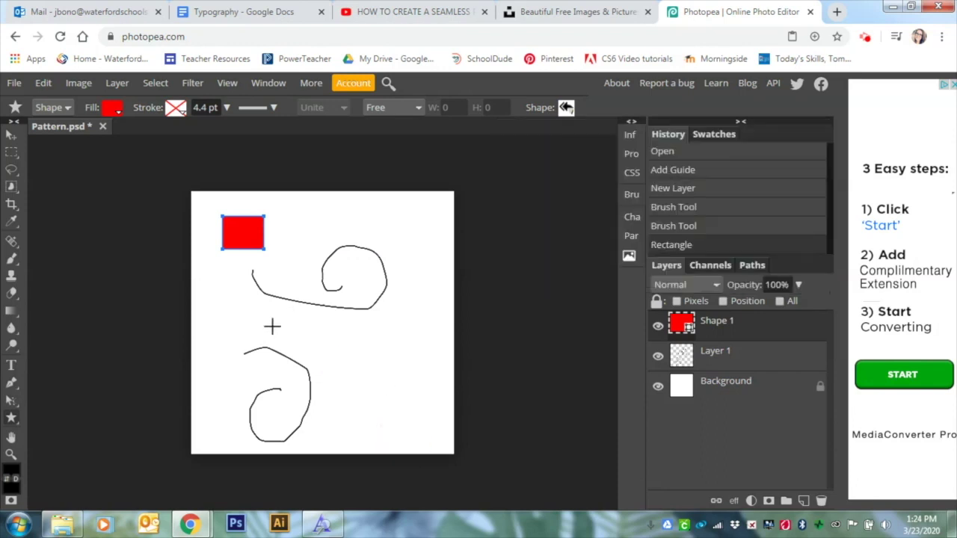
left_click_drag(297, 321, 403, 407)
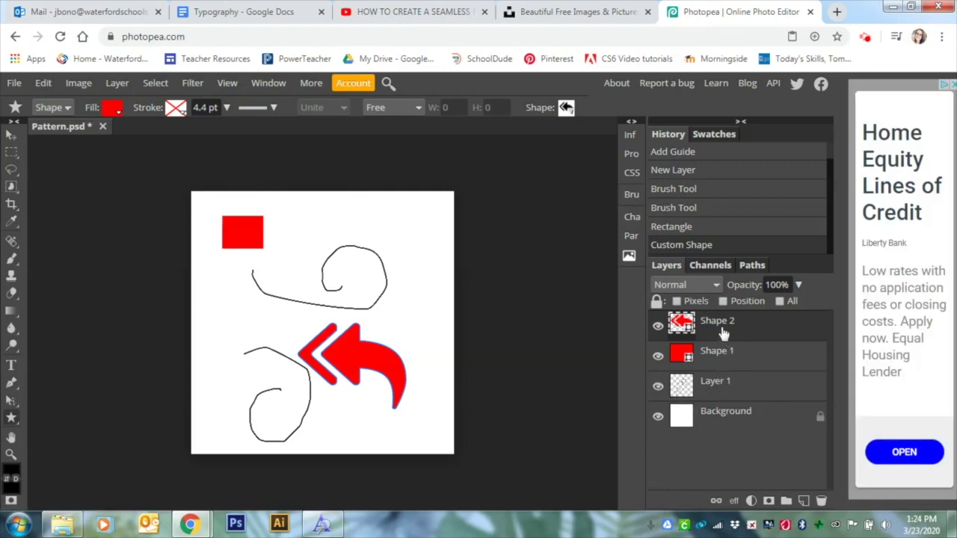
Step: Select Layer 1 through Shape 2 and merge them into a single Shape 2 layer
left_click(718, 387)
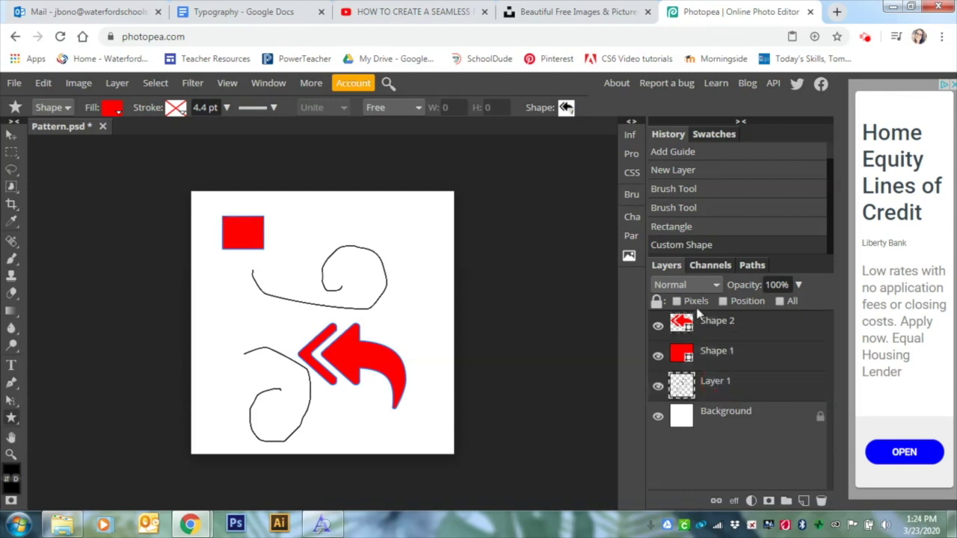
right_click(722, 363)
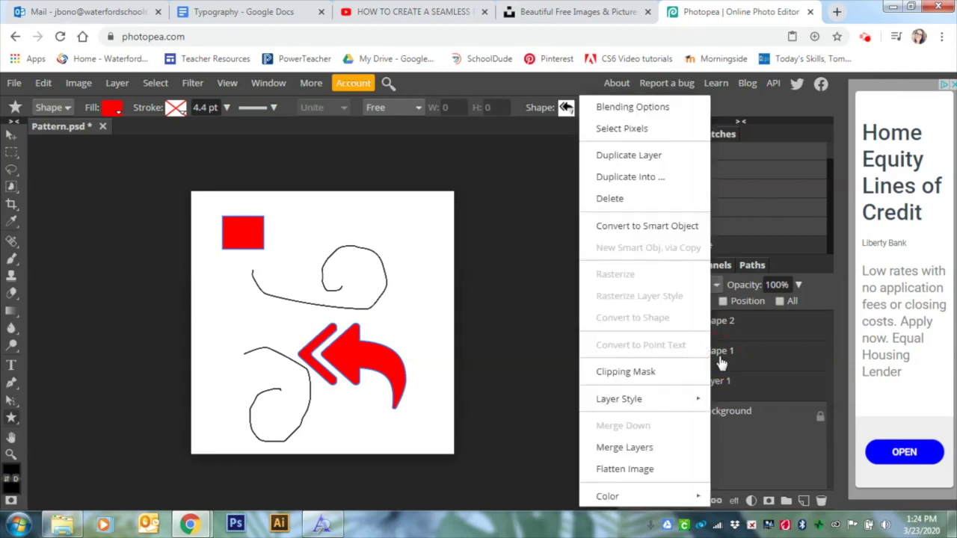
left_click(642, 448)
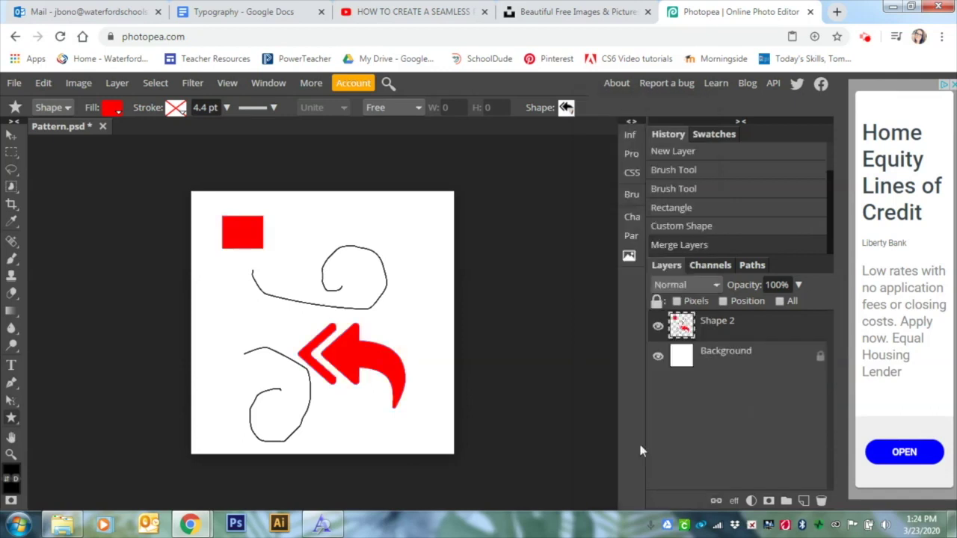
Step: Select the left 1500 × 3000 px half, delete its artwork, and deselect
left_click(11, 152)
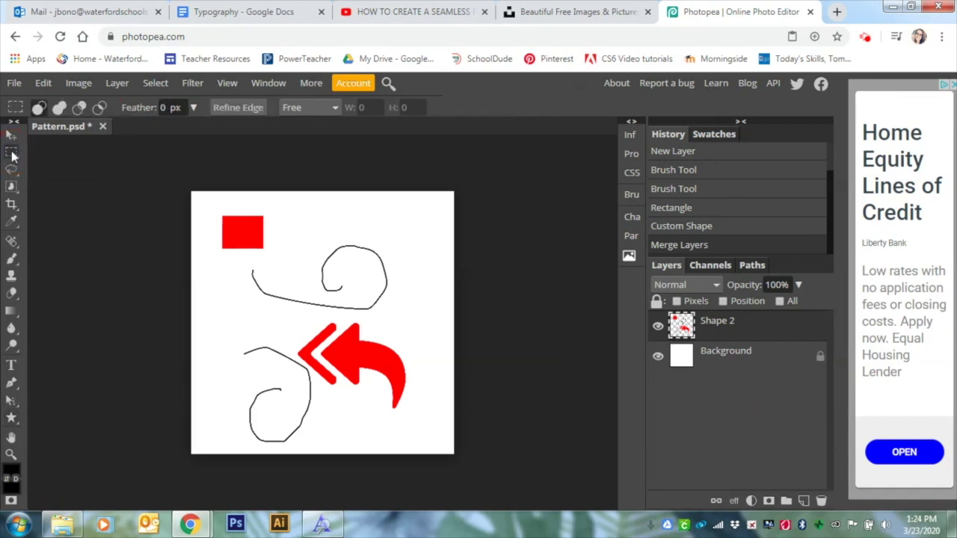
left_click_drag(175, 182, 339, 475)
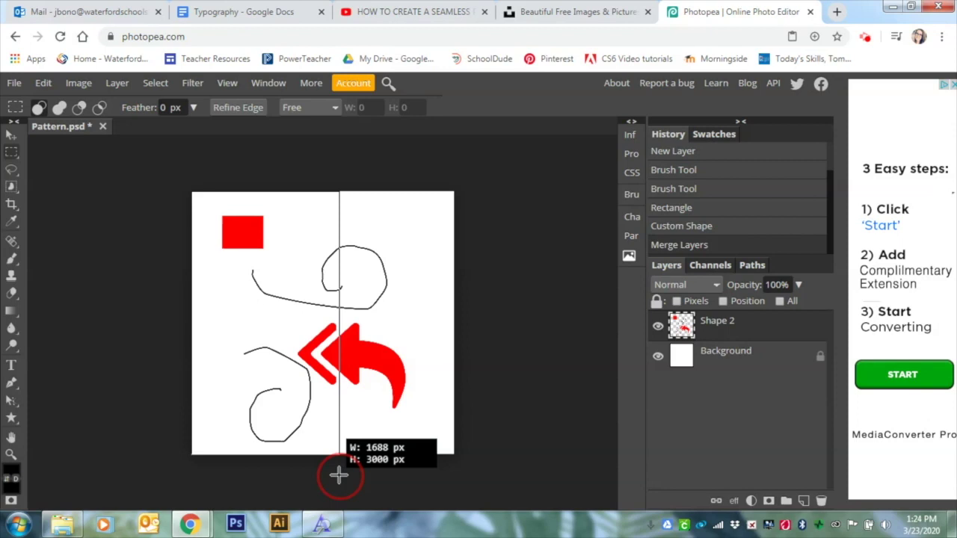
left_click_drag(339, 476, 323, 479)
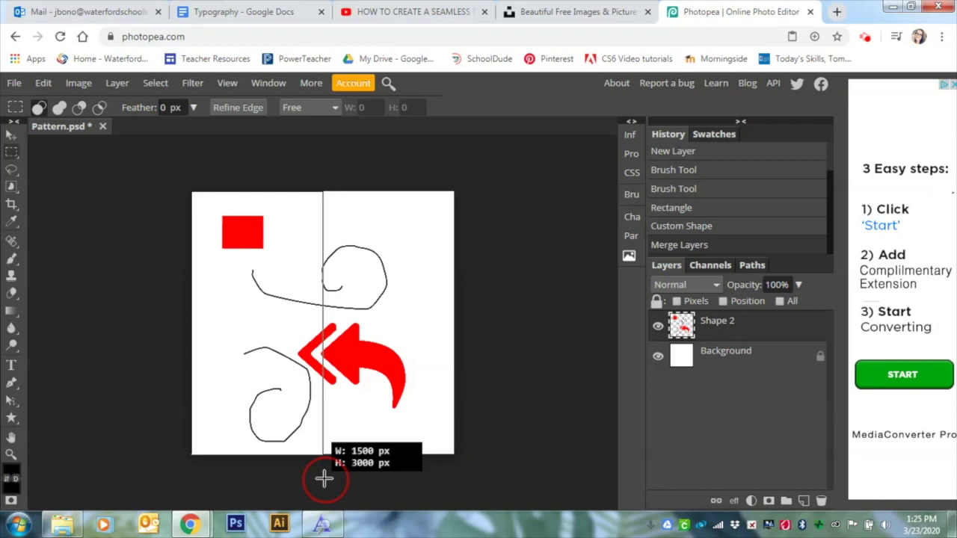
left_click_drag(324, 479, 324, 479)
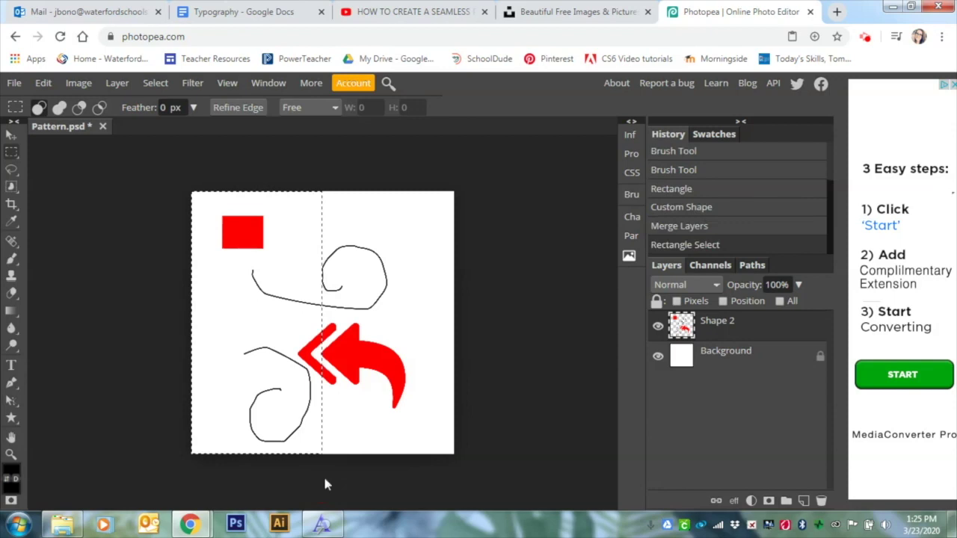
key("Delete")
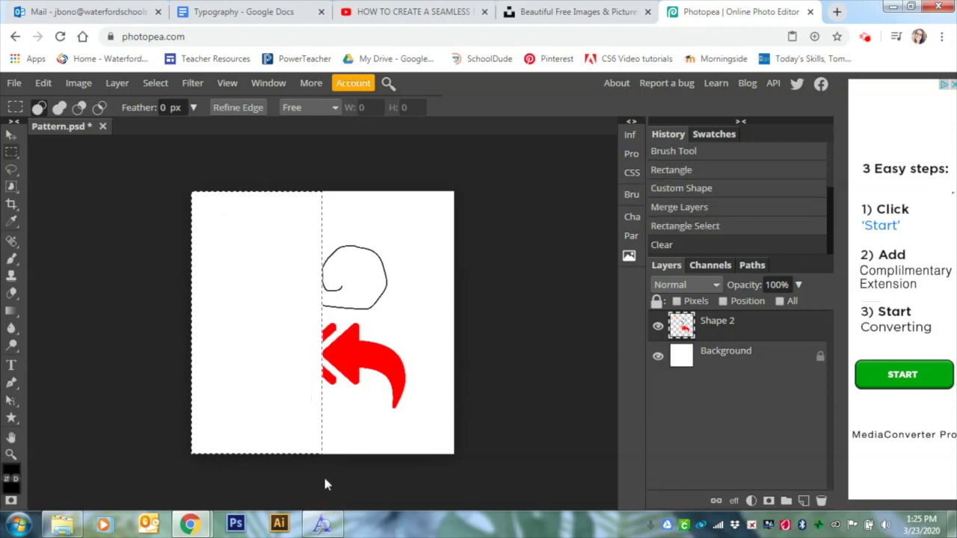
key("ctrl+d")
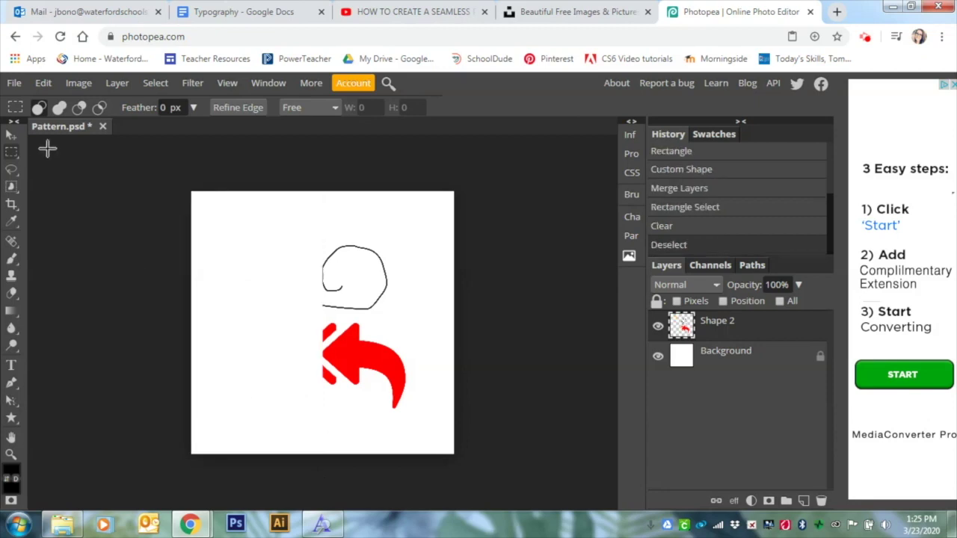
left_click(13, 135)
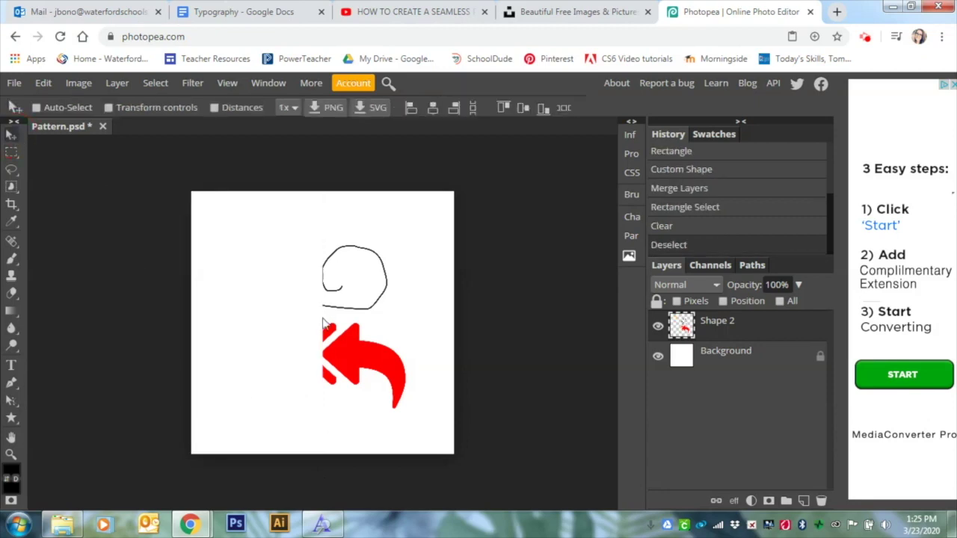
Step: Move the remaining artwork to the left edge, paste the copied half at the right edge, and merge
mouse_move(363, 353)
left_mouse_down()
mouse_move(290, 357)
mouse_move(286, 344)
mouse_move(235, 330)
left_mouse_up()
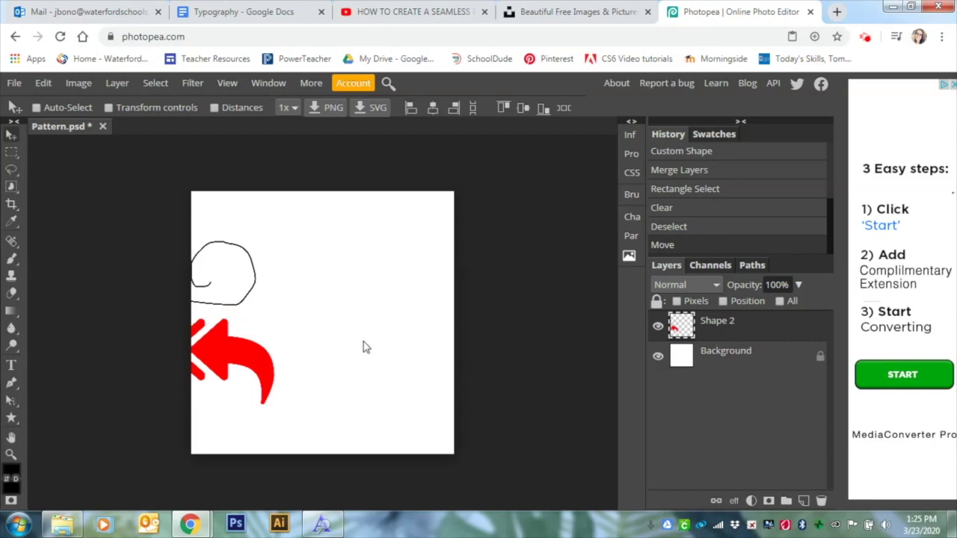
key("ctrl+v")
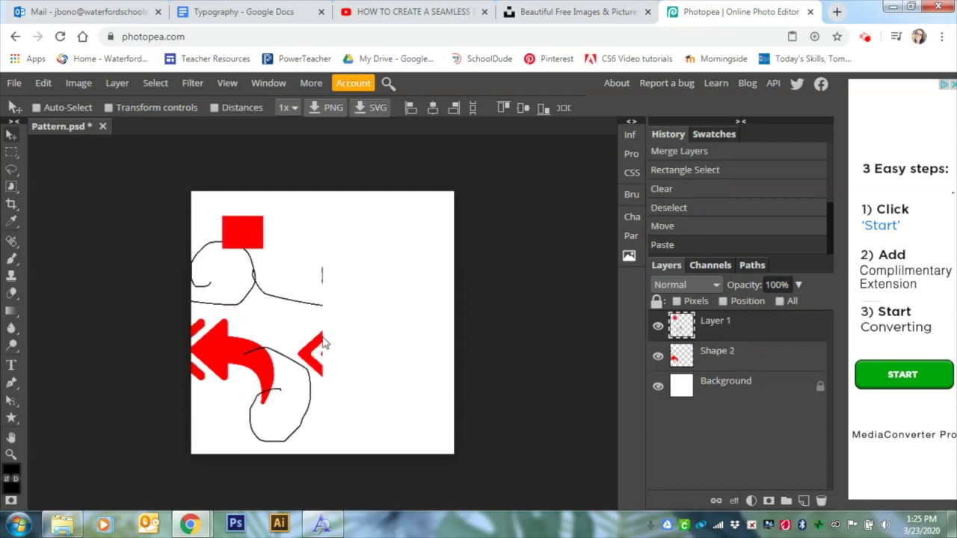
left_click_drag(322, 344, 445, 343)
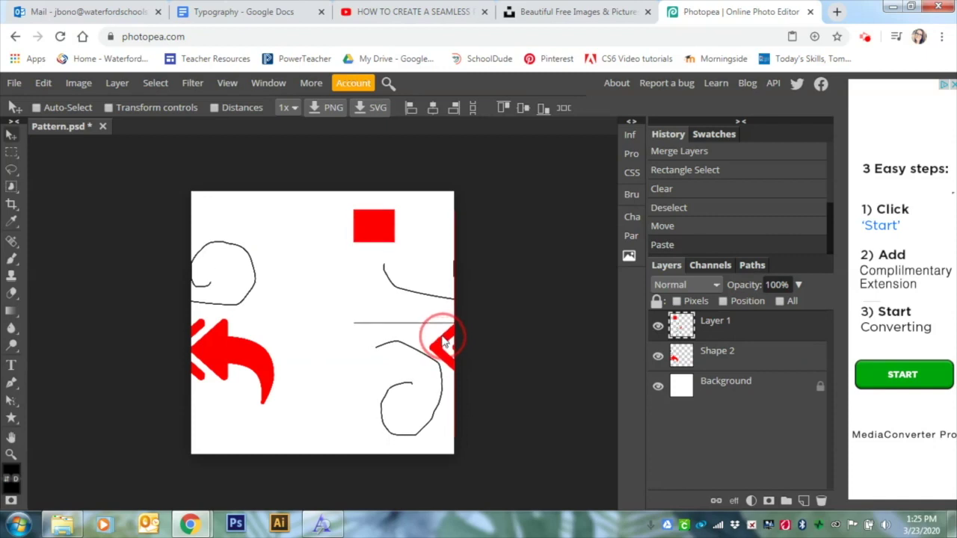
left_click_drag(445, 343, 445, 343)
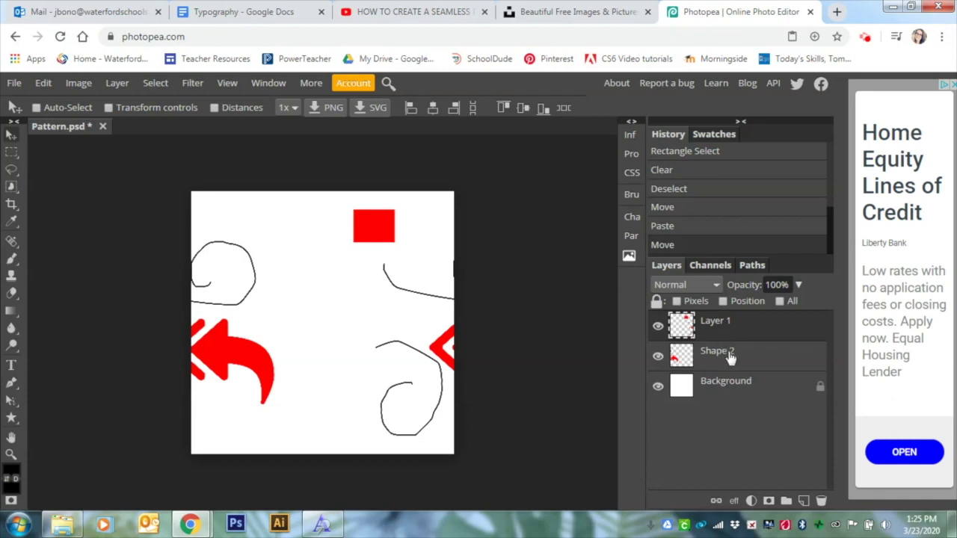
key("ctrl+e")
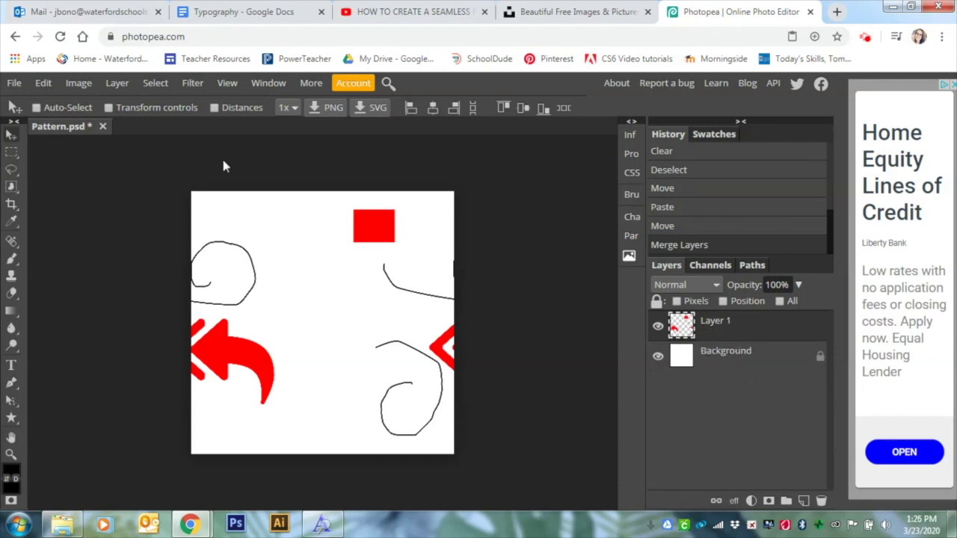
Step: Select the top 3000 × 1500 px half, delete its contents, and deselect
left_click(11, 152)
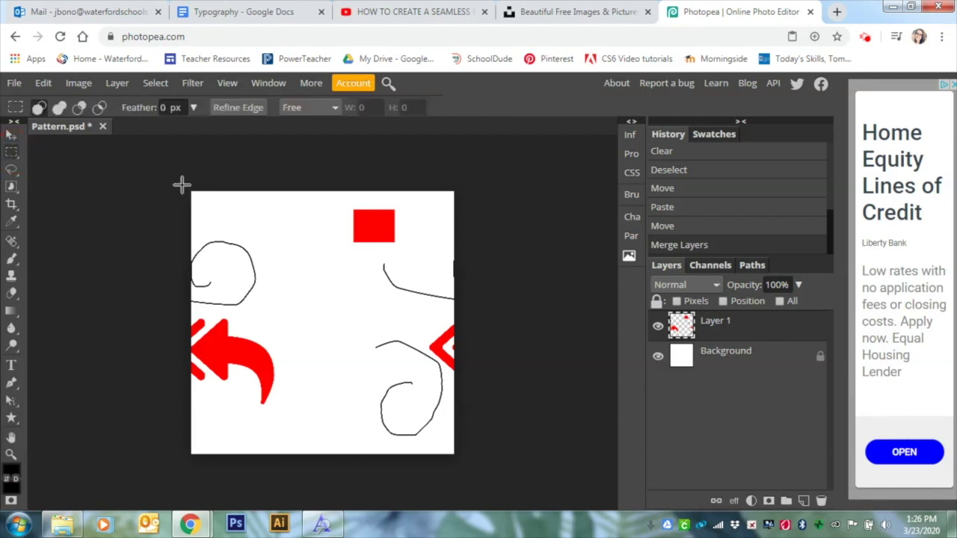
left_click_drag(181, 187, 518, 322)
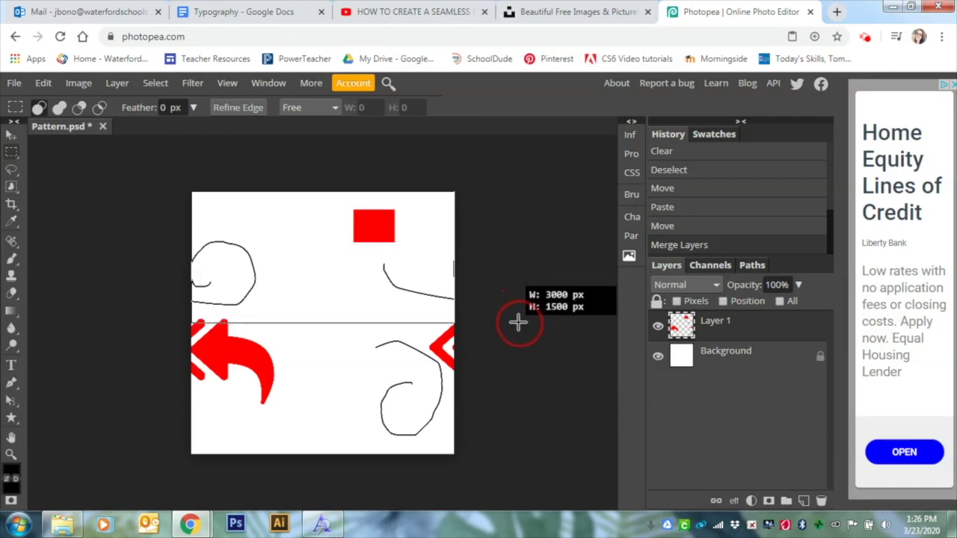
left_click_drag(518, 322, 519, 321)
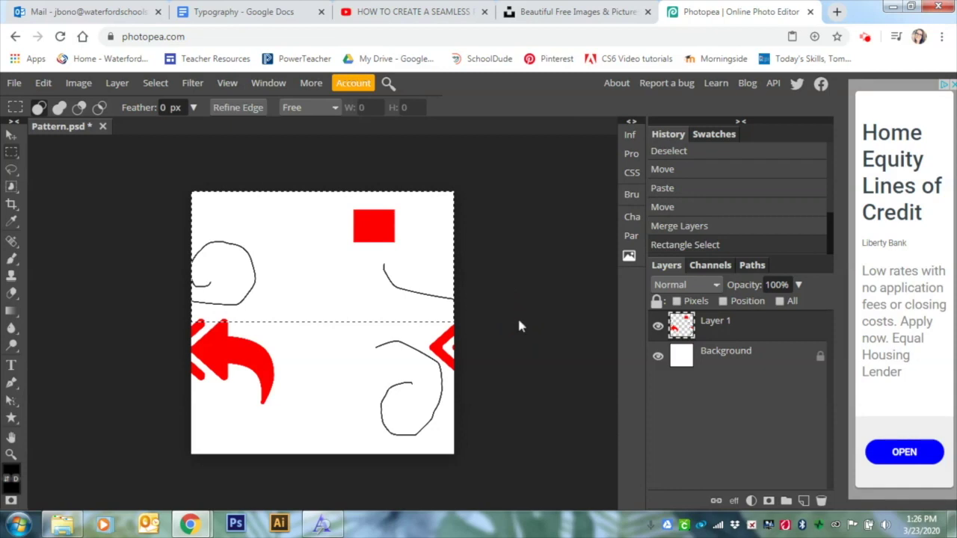
key("Delete")
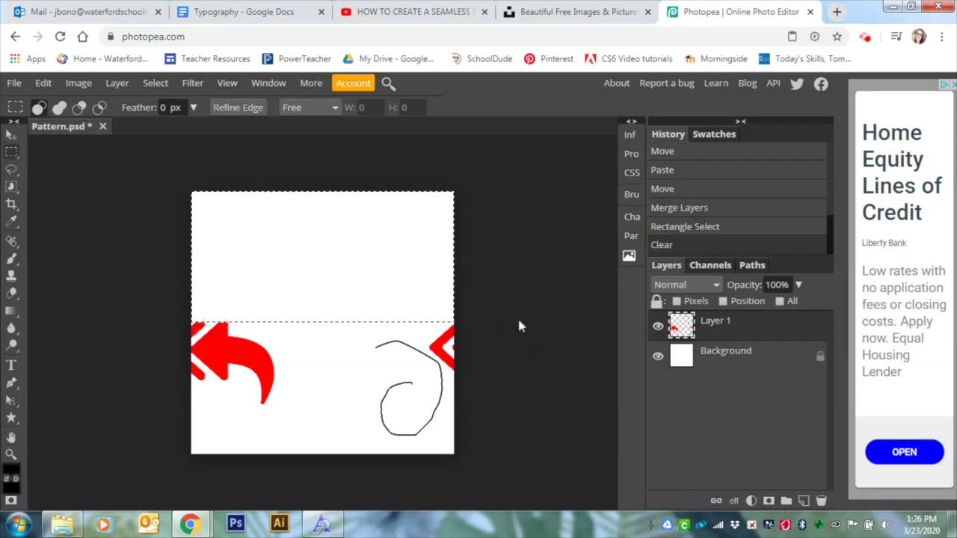
key("ctrl+d")
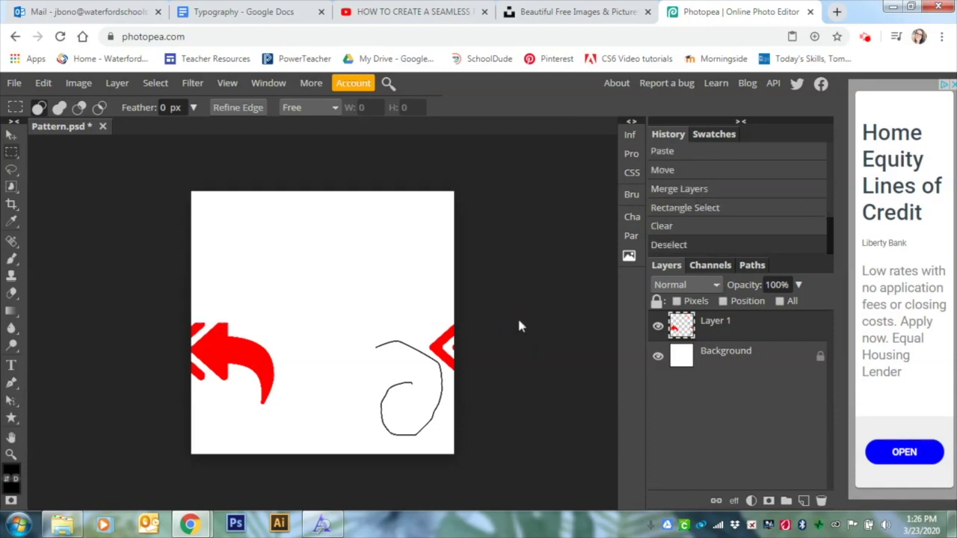
Step: Move the arrow and swirl to the top, paste the copied half at the bottom, and merge
left_click(12, 135)
mouse_move(370, 373)
left_mouse_down()
mouse_move(371, 236)
mouse_move(375, 246)
left_mouse_up()
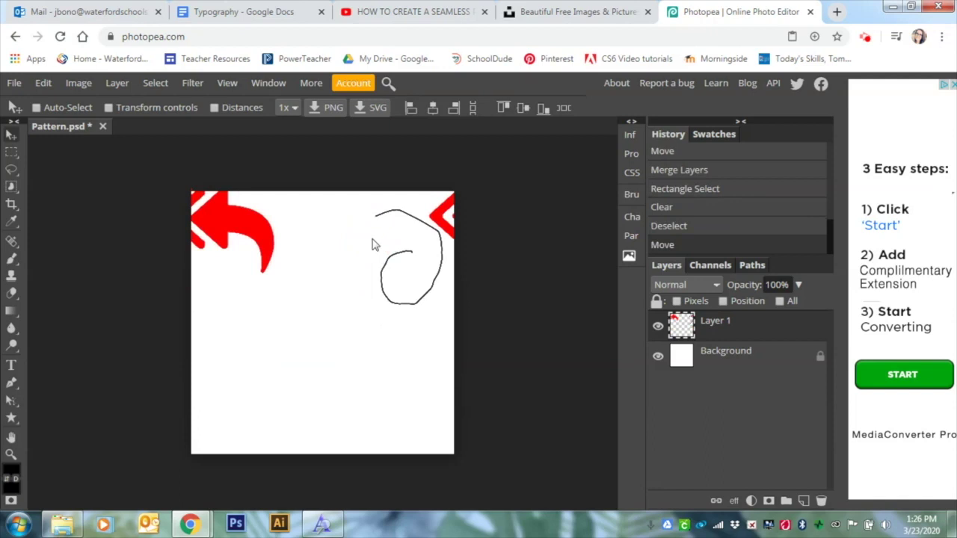
key("ctrl+v")
mouse_move(361, 268)
left_mouse_down()
mouse_move(366, 406)
mouse_move(361, 395)
left_mouse_up()
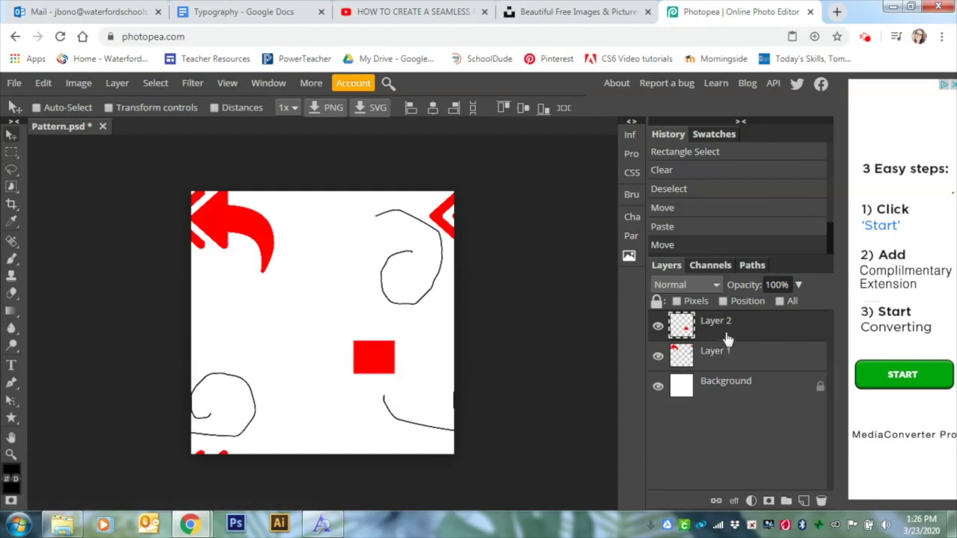
key("ctrl+e")
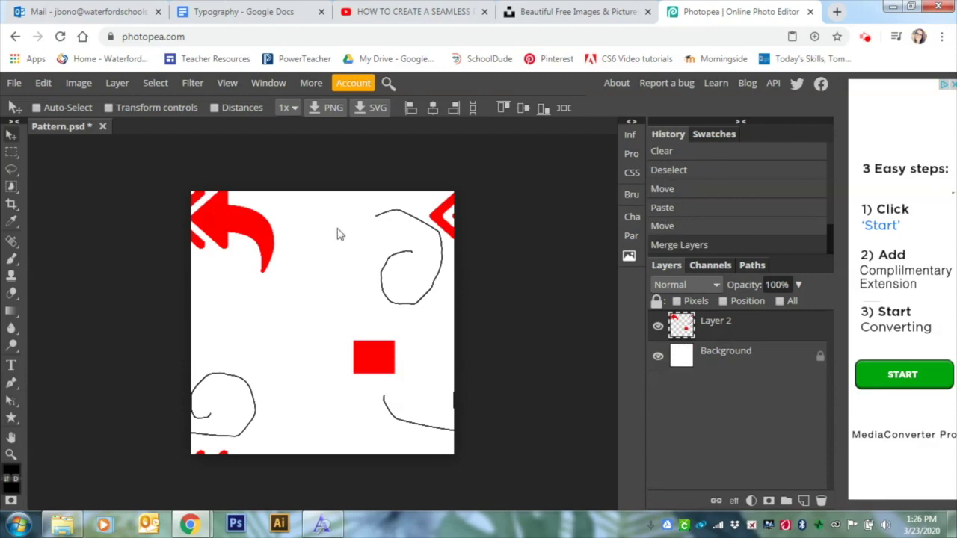
Step: Define the finished seamless tile as a new pattern from the Edit menu
left_click(43, 84)
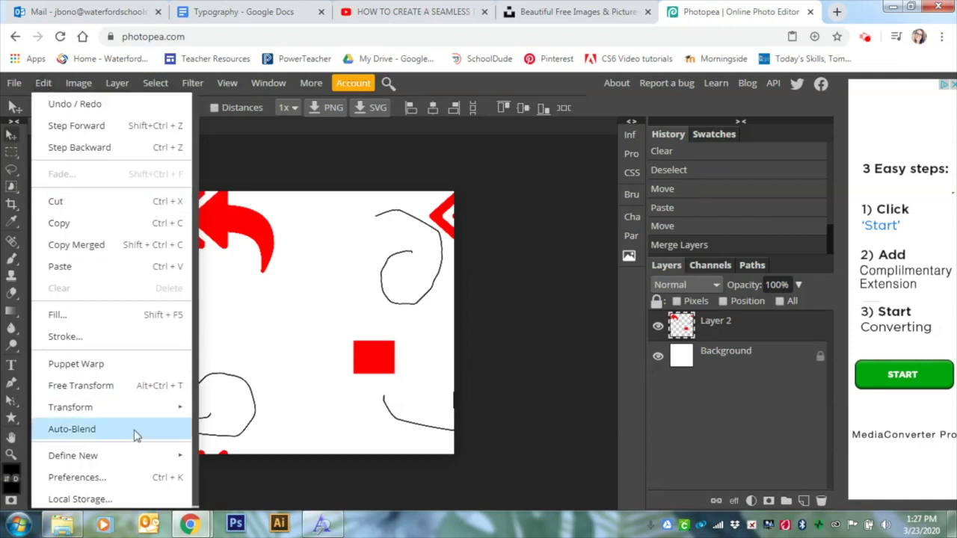
mouse_move(160, 462)
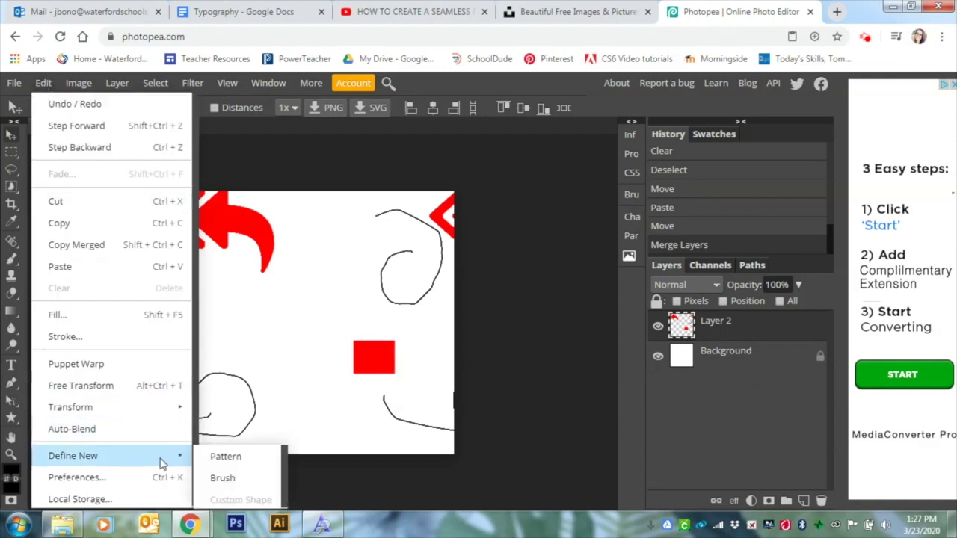
left_click(208, 462)
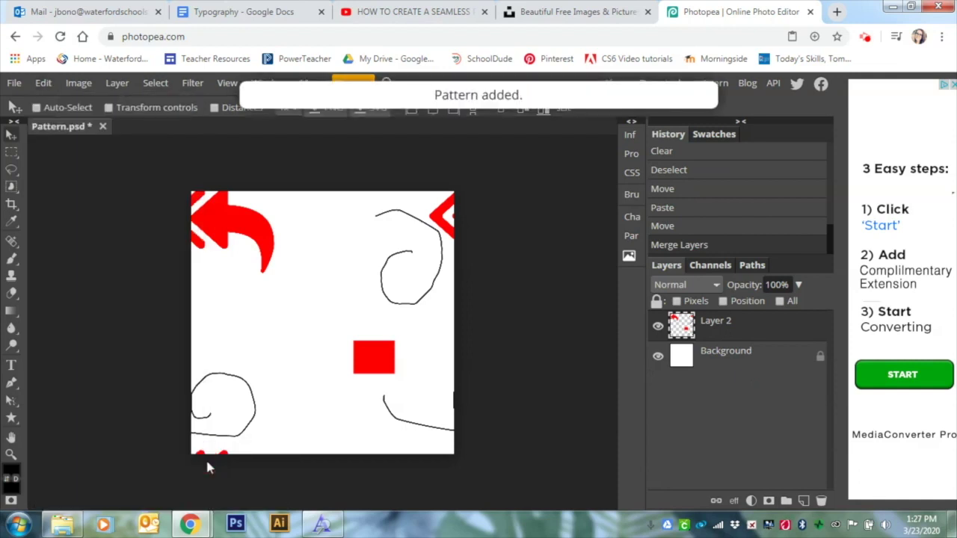
Step: Add a new Layer 3, hide tile Layer 2, and enable a Pattern Overlay effect
left_click(804, 501)
left_click(657, 356)
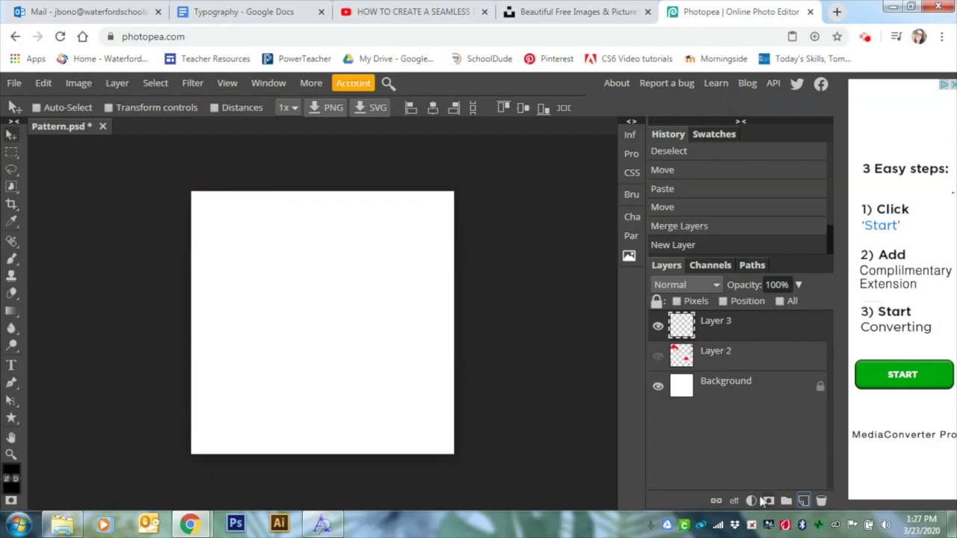
left_click(734, 501)
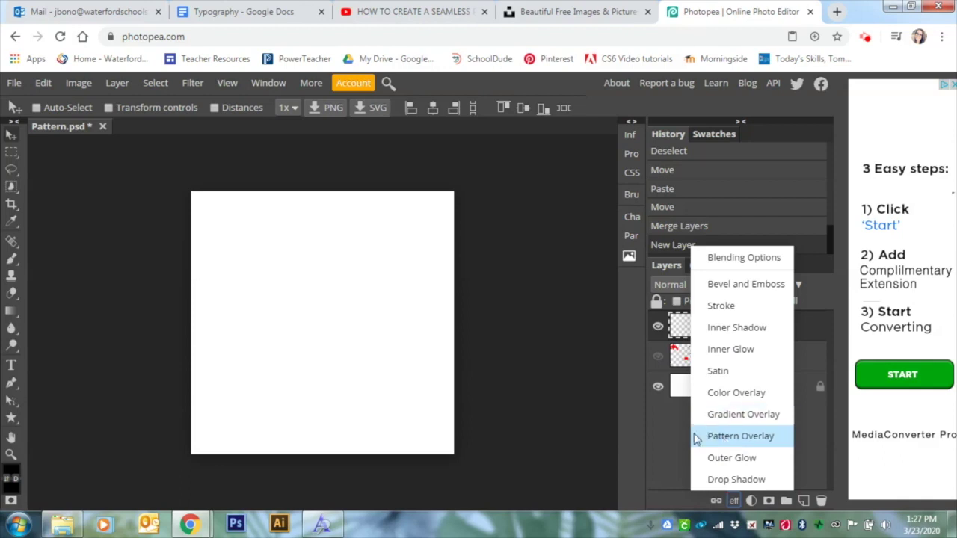
double_click(682, 331)
left_click(158, 402)
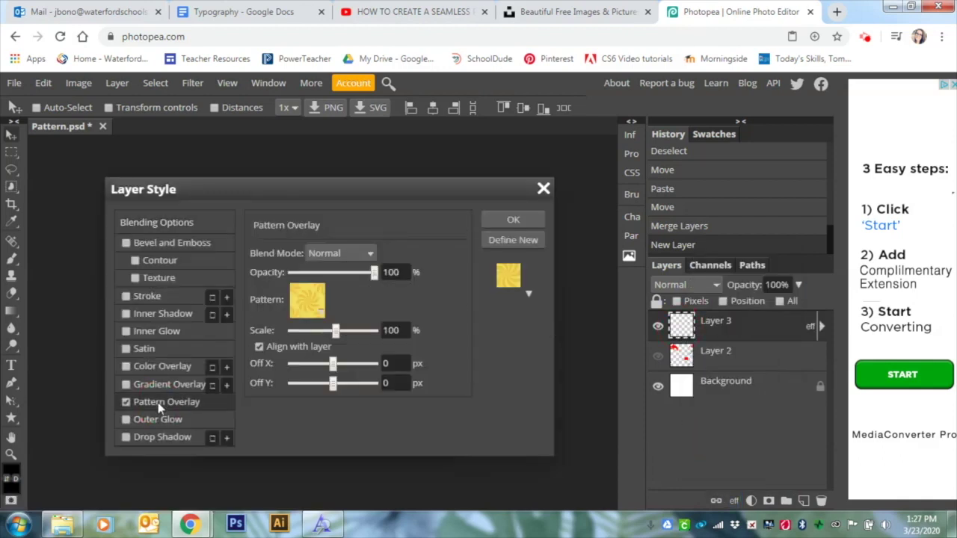
Step: Set the overlay to the newly defined red and white tile at 10% scale
left_click(306, 302)
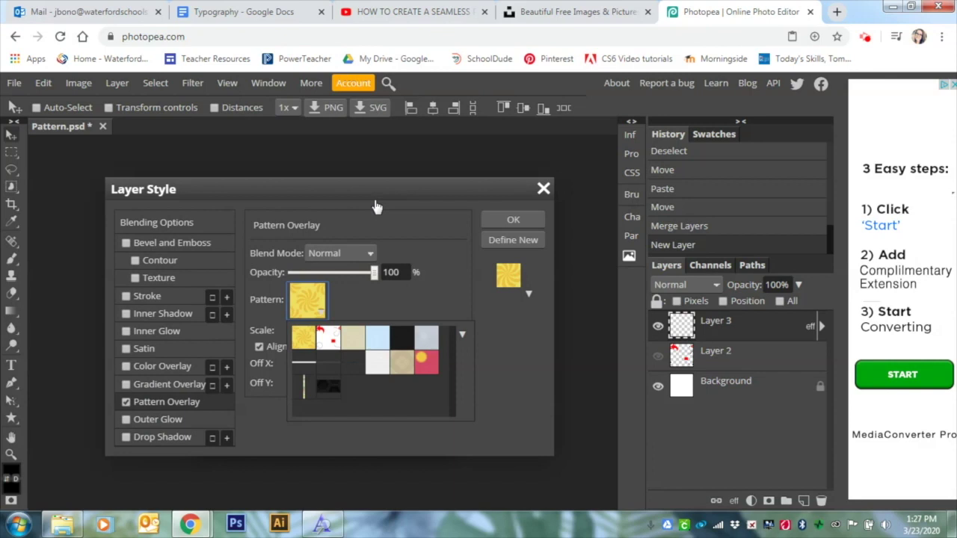
left_click(329, 342)
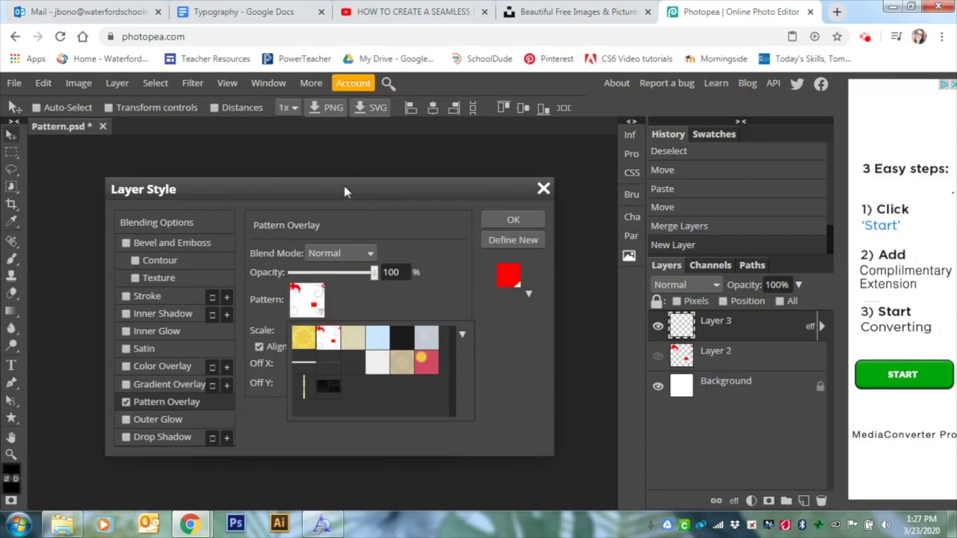
left_click_drag(344, 188, 651, 161)
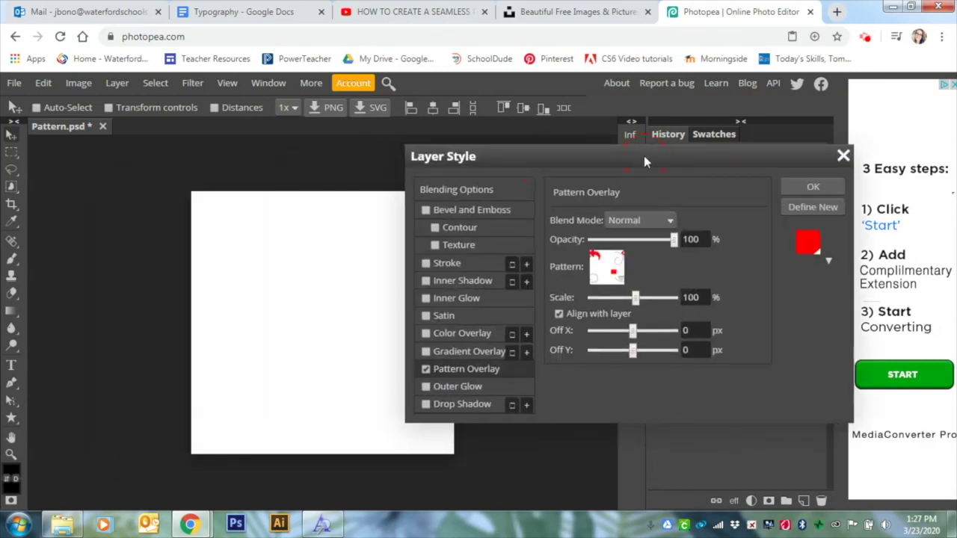
left_click(634, 300)
left_click_drag(634, 301, 591, 299)
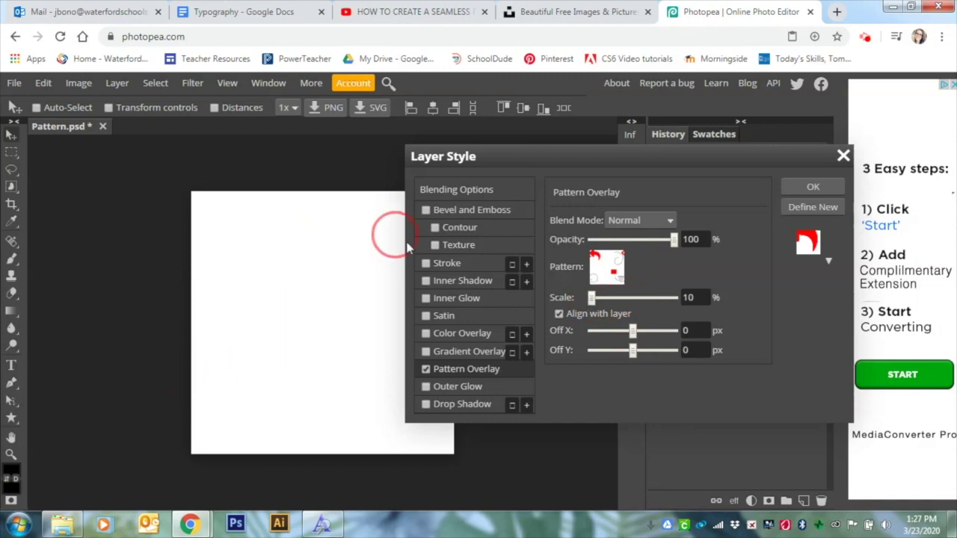
left_click(365, 342)
left_click(169, 346)
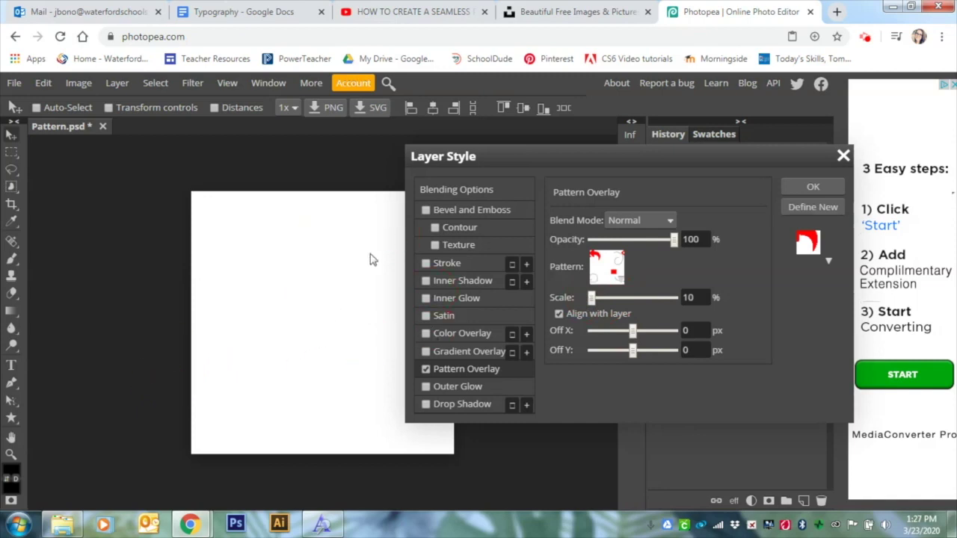
left_click(273, 236)
left_click(162, 319)
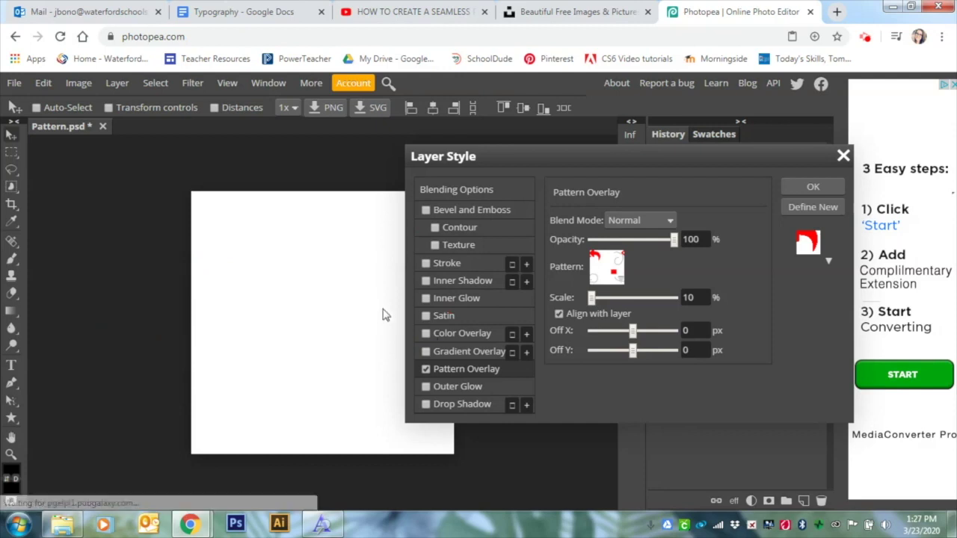
left_click(813, 188)
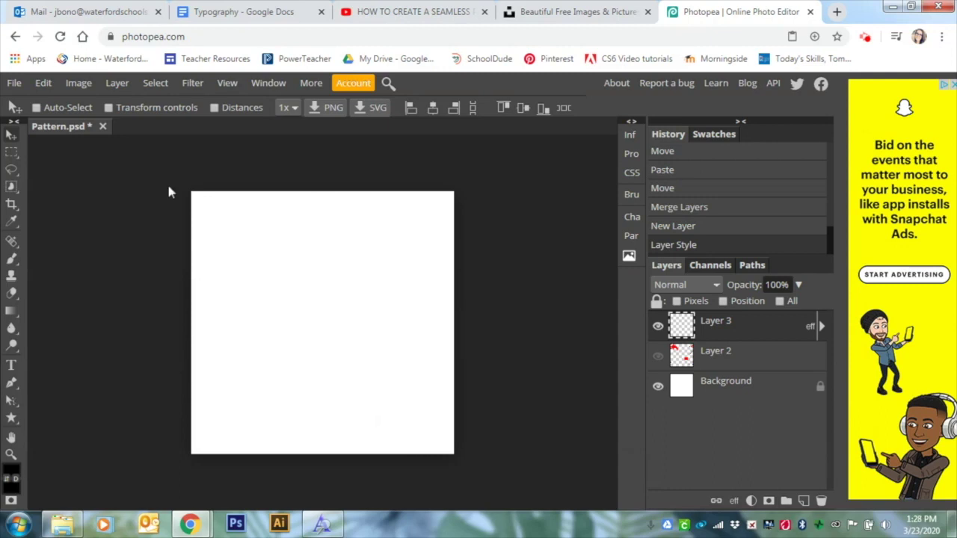
Step: Export the 3000×3000 px image as Pattern.jpg at 70% JPG quality
left_click(15, 83)
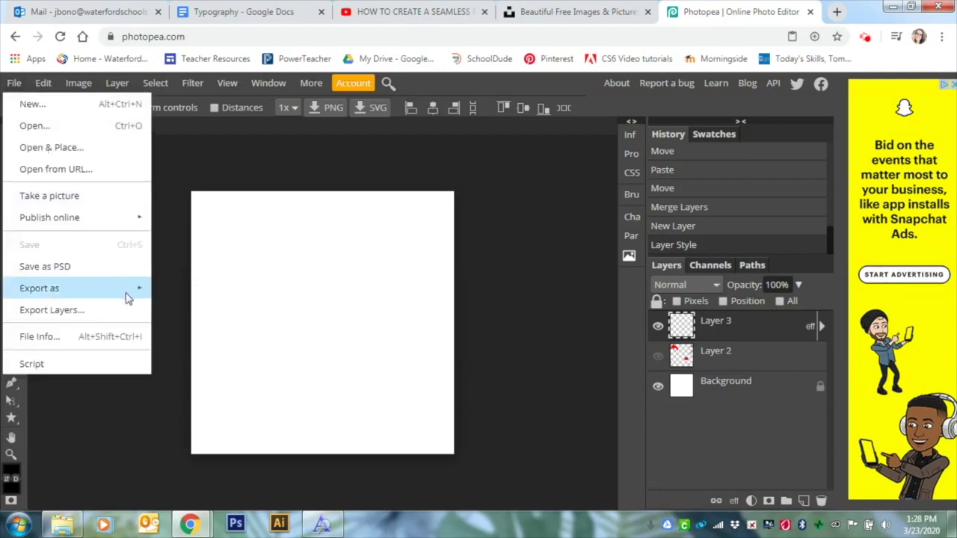
mouse_move(125, 297)
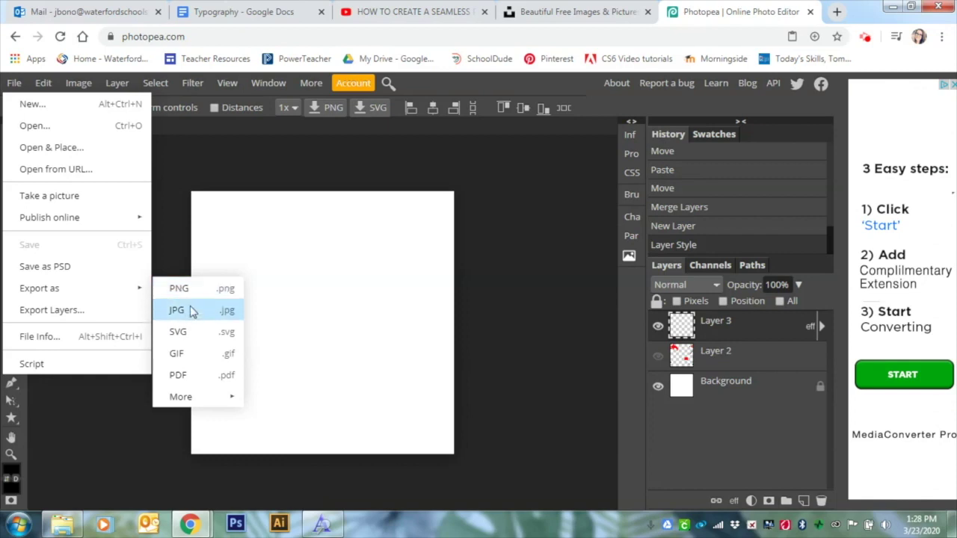
left_click(191, 312)
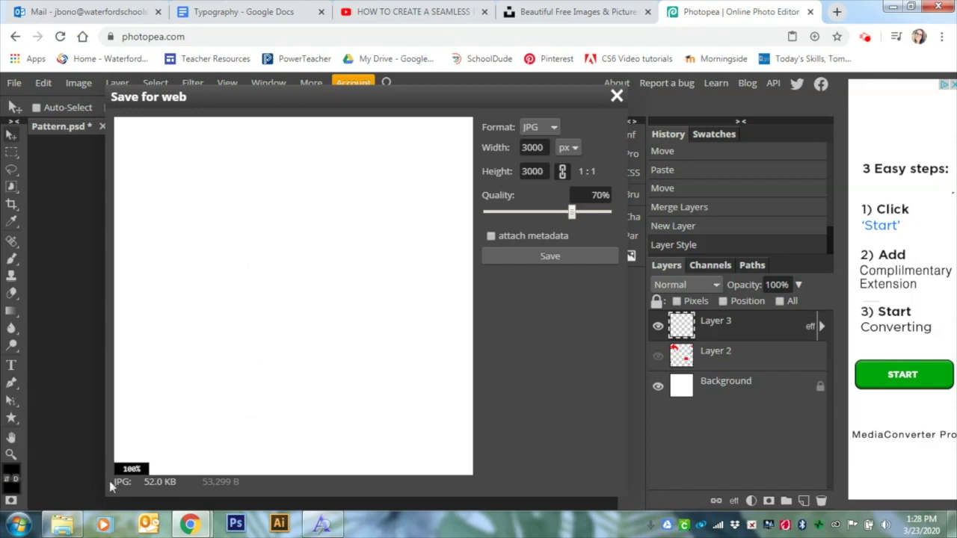
left_click(545, 254)
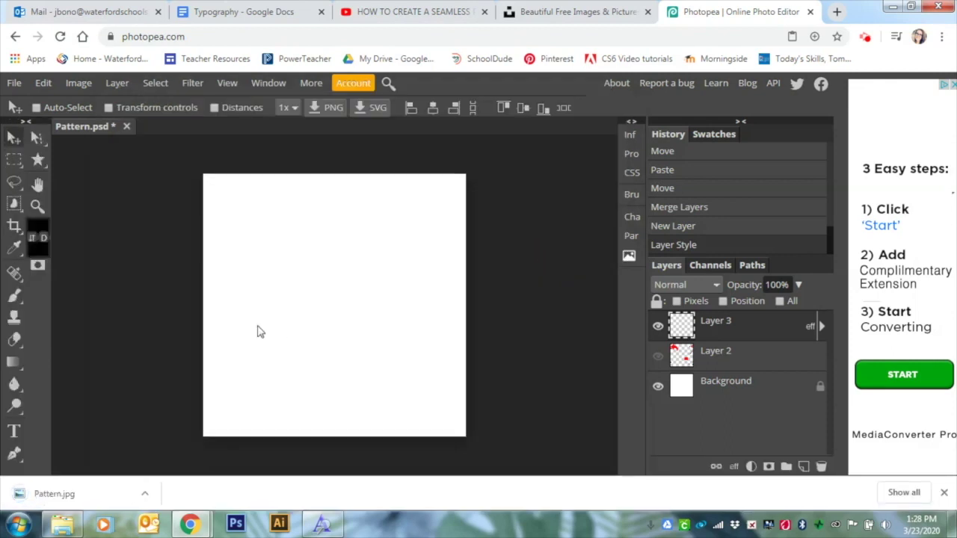